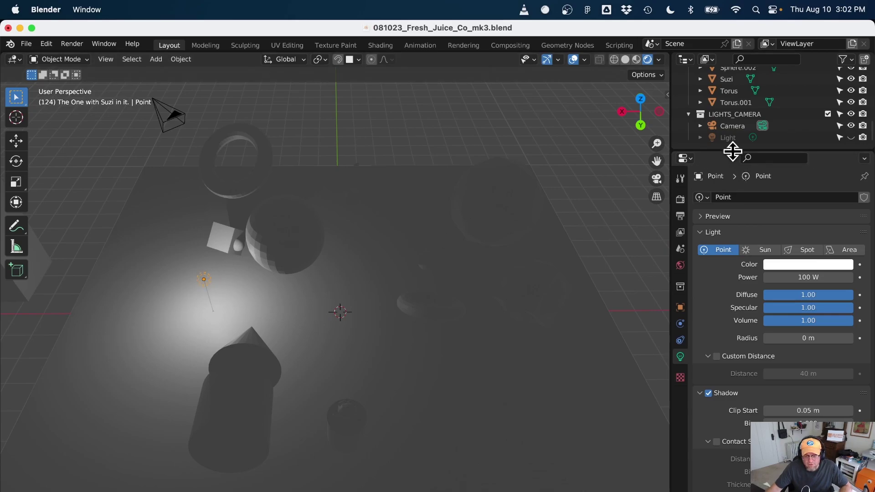
Step: Enlarge the Outliner to show the full object list and hide the Point light in the viewport
drag(732, 151, 763, 412)
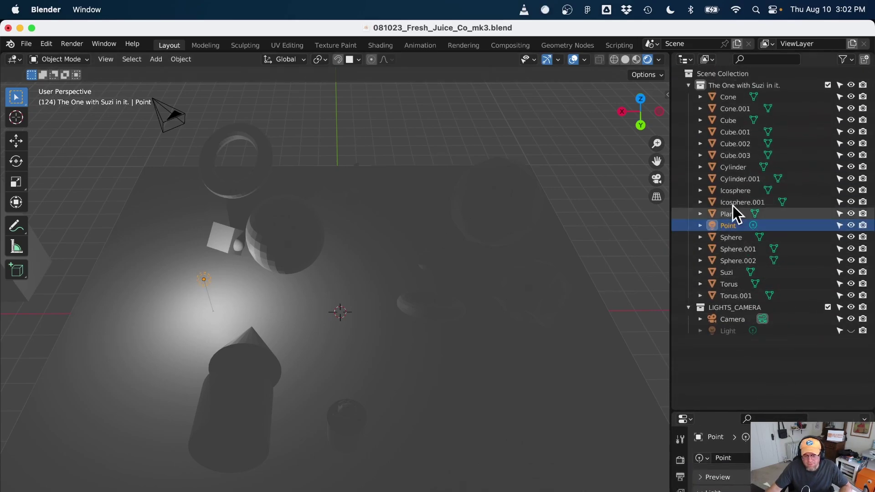
click(851, 225)
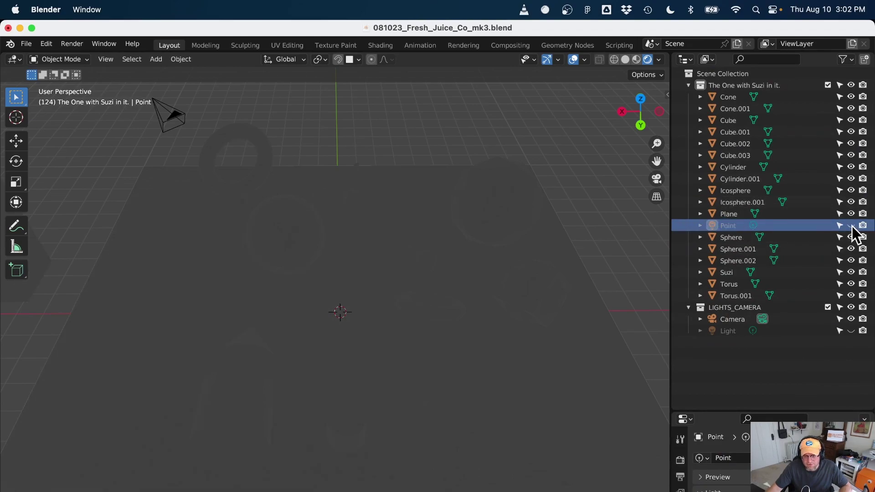
click(851, 225)
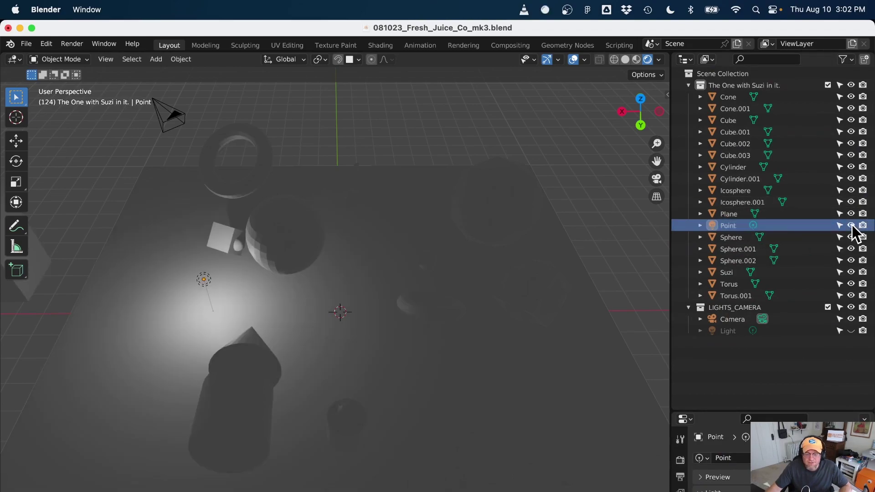
click(689, 86)
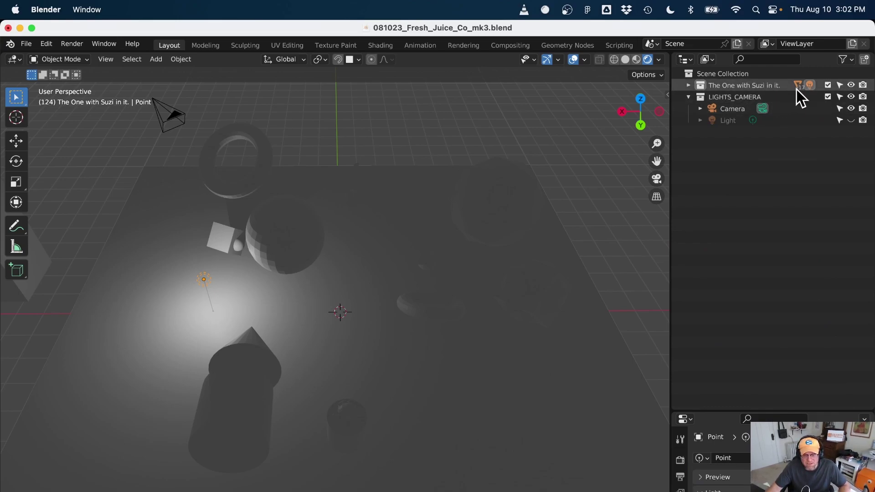
key(grave)
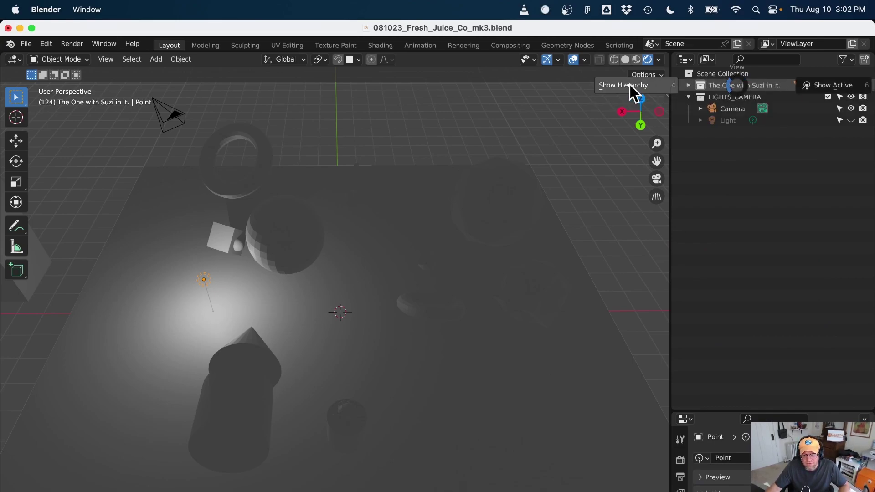
click(839, 85)
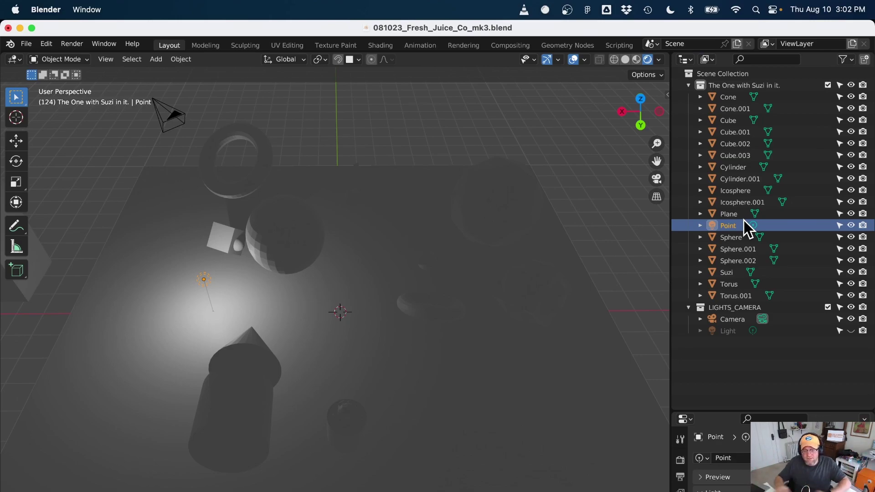
click(850, 226)
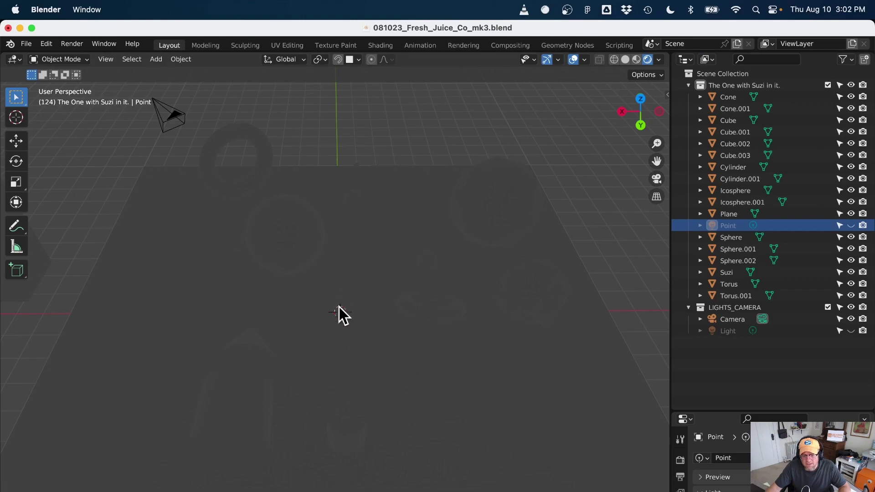
Step: Add a spot light at the 3D cursor and raise it about 1.56 m along the Z axis
key(shift+a)
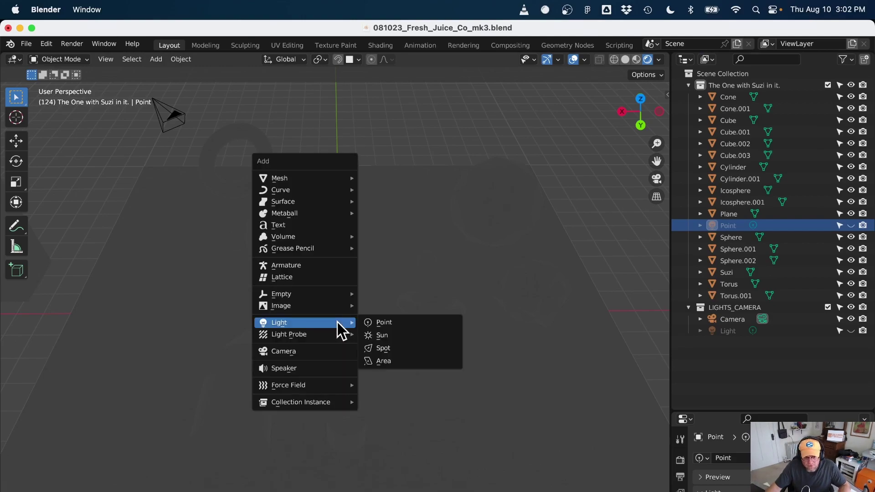
click(403, 360)
key(g)
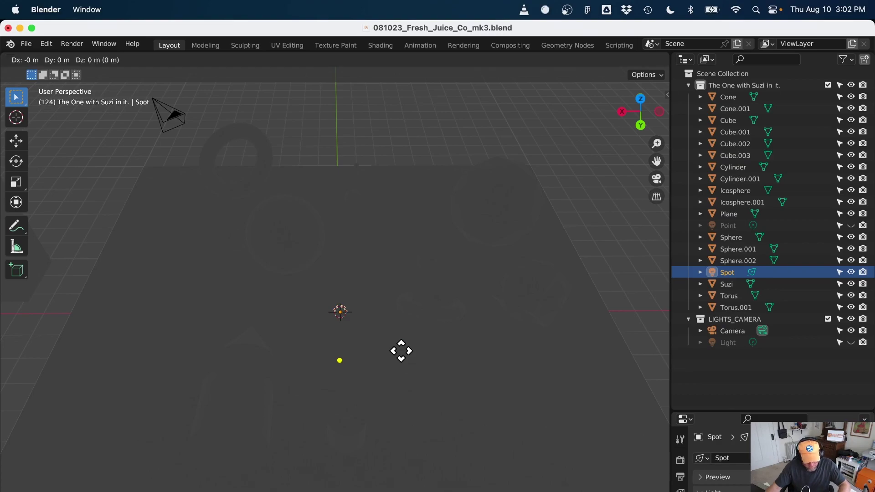
key(z)
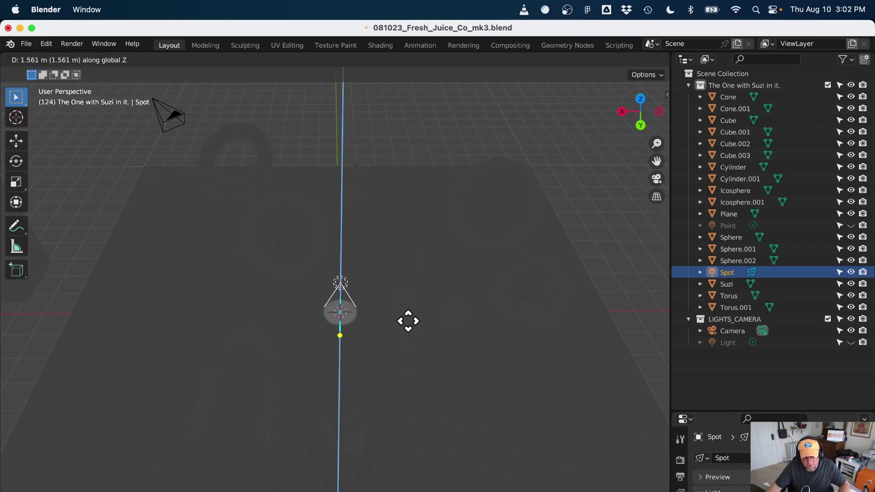
click(409, 320)
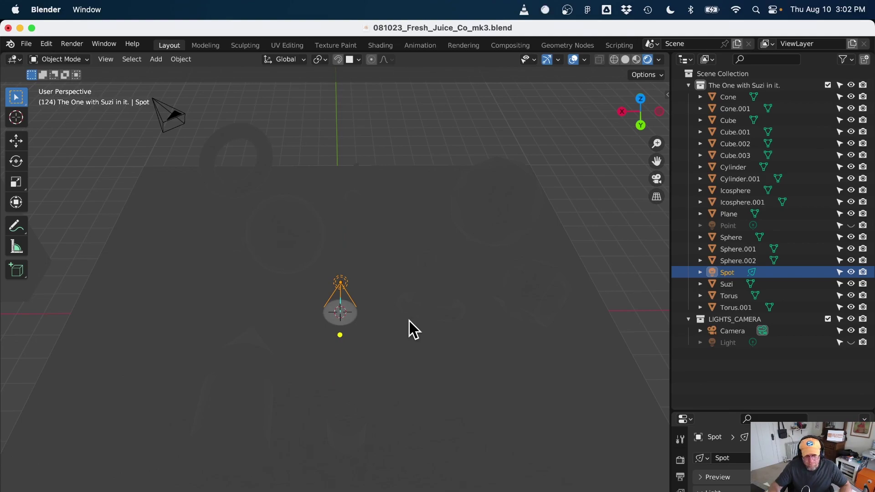
Step: Redirect the spot light with its aim handle so its cone points upward, away from the floor plane
scroll(409, 321, up, 8)
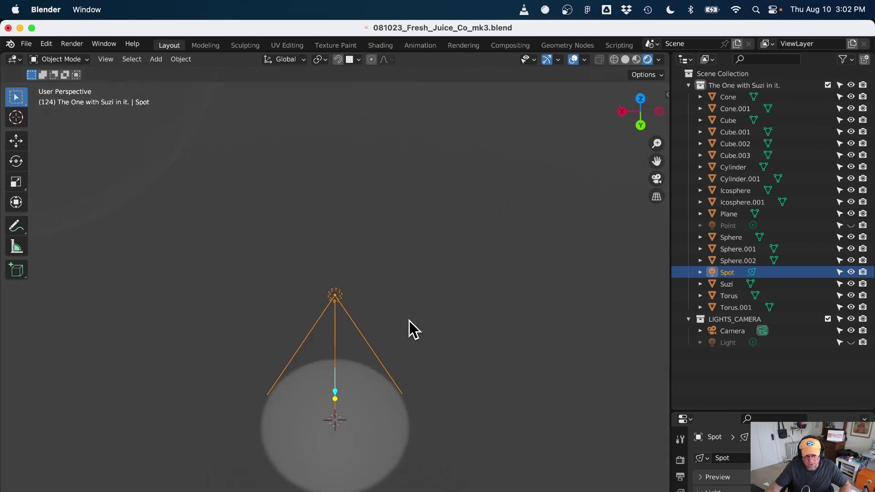
shift+middle_drag(462, 377, 494, 280)
middle_drag(467, 444, 358, 368)
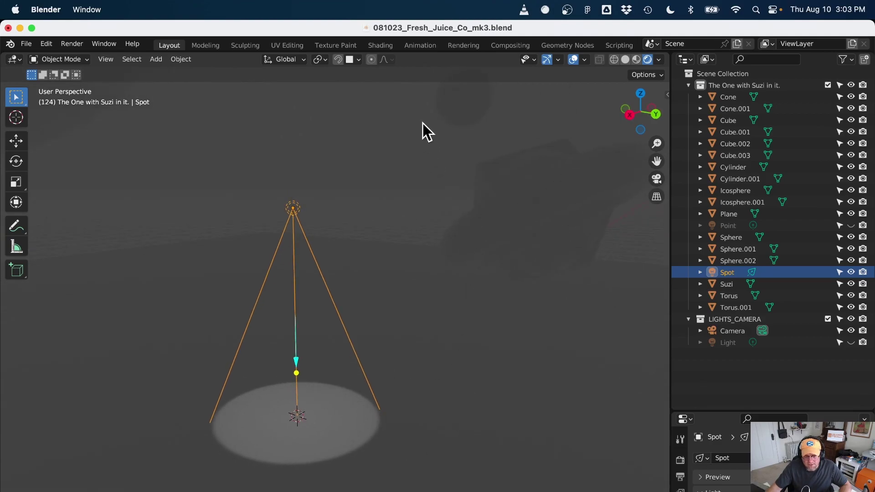
middle_drag(423, 123, 461, 479)
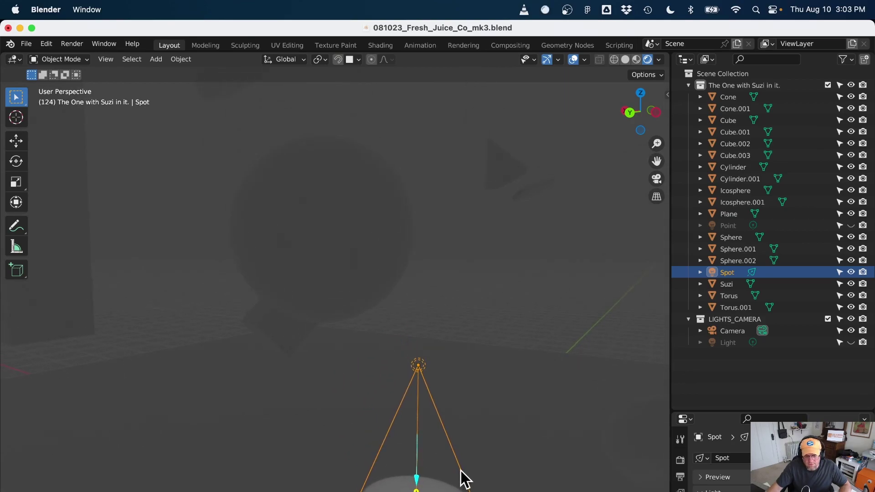
drag(416, 488, 490, 185)
middle_drag(490, 186, 581, 357)
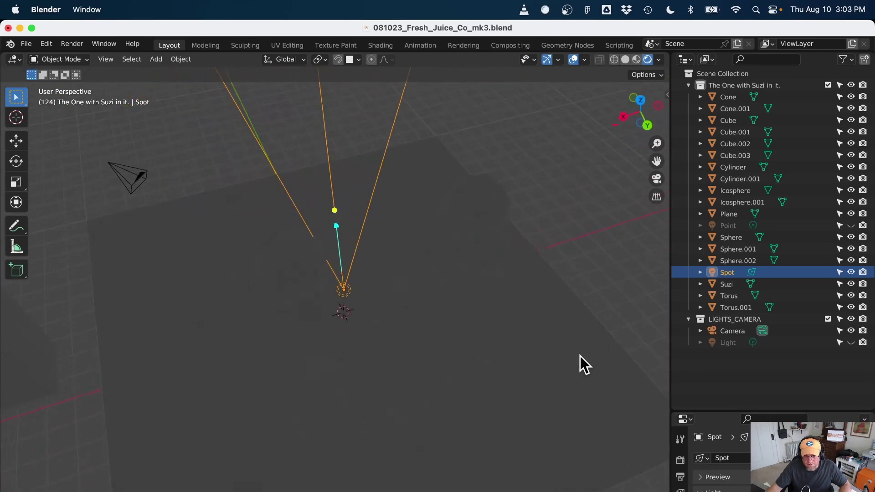
Step: Refine the spot light's aim so its cone is directed at the floating faceted sphere
drag(340, 207, 431, 279)
middle_drag(431, 280, 469, 211)
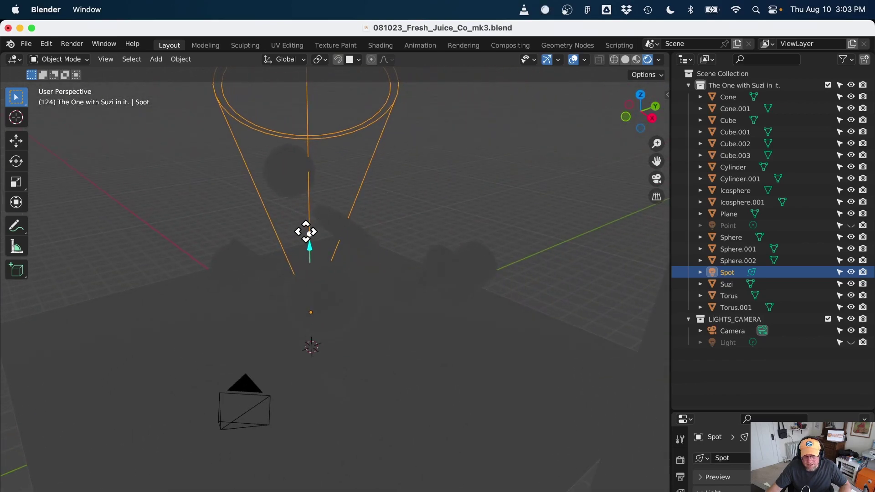
drag(305, 231, 289, 179)
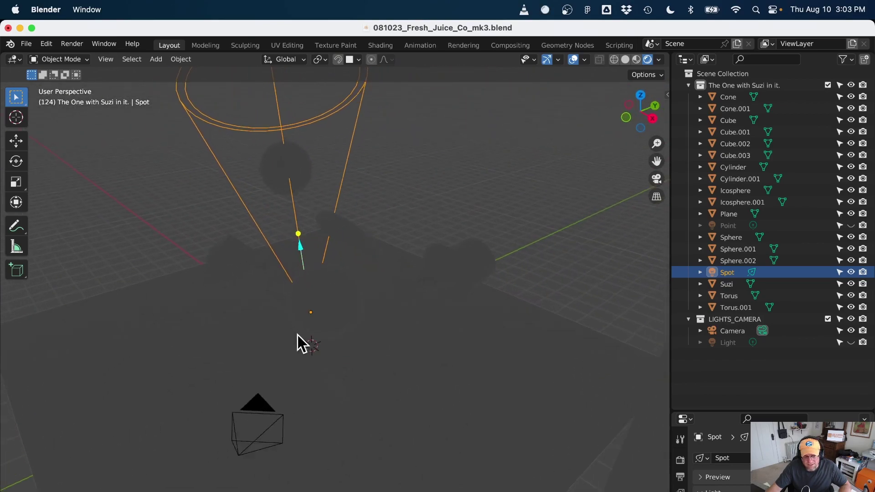
middle_drag(299, 344, 393, 382)
mouse_move(302, 314)
mouse_down()
mouse_move(330, 305)
mouse_move(295, 336)
mouse_move(322, 309)
mouse_move(301, 323)
mouse_up()
middle_drag(352, 372, 494, 410)
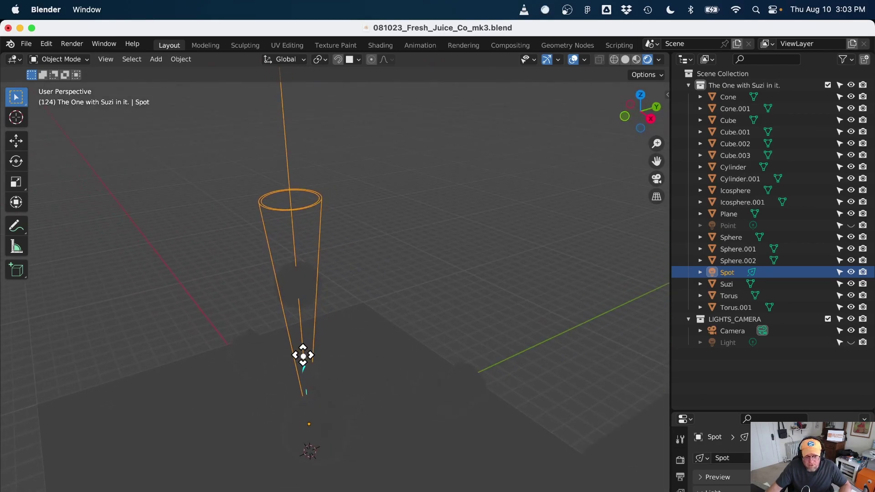
drag(303, 356, 299, 295)
middle_drag(299, 295, 392, 393)
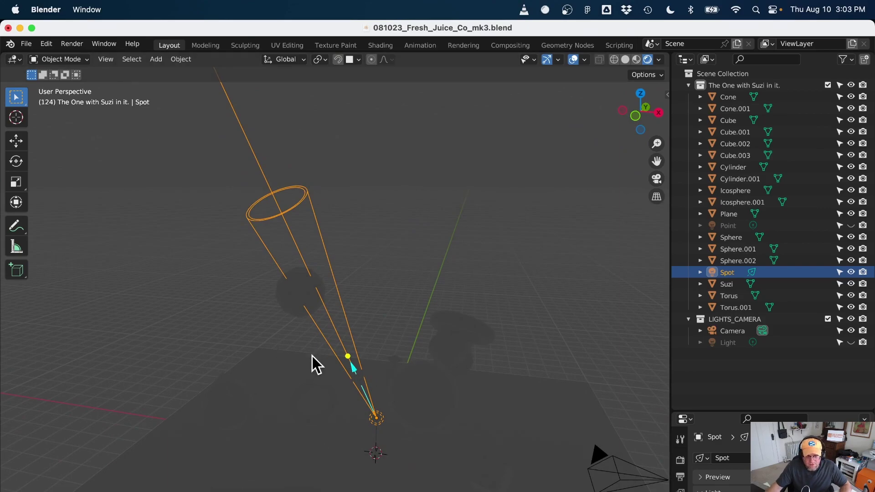
Step: Set the spot light as the active camera and look through it
click(380, 419)
click(372, 417)
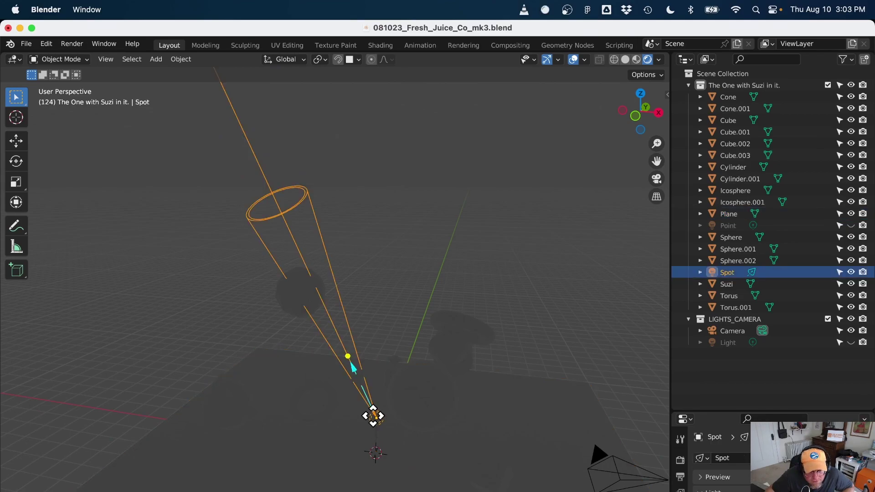
click(105, 59)
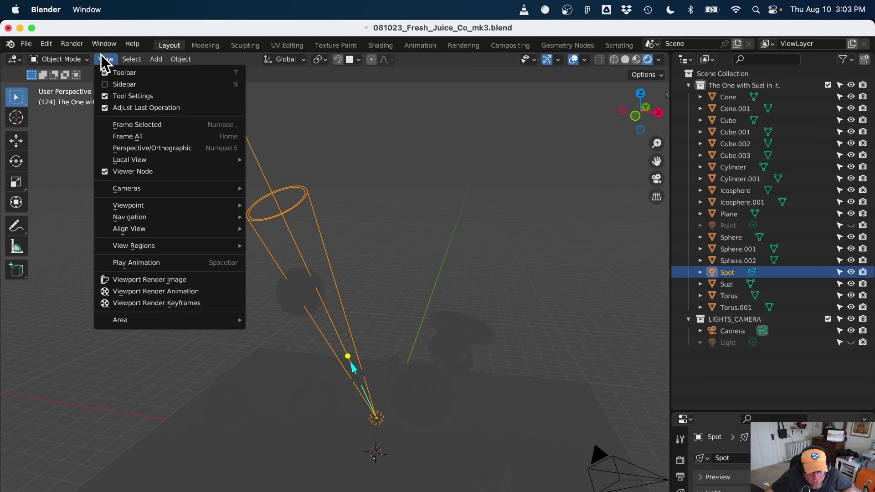
mouse_move(197, 189)
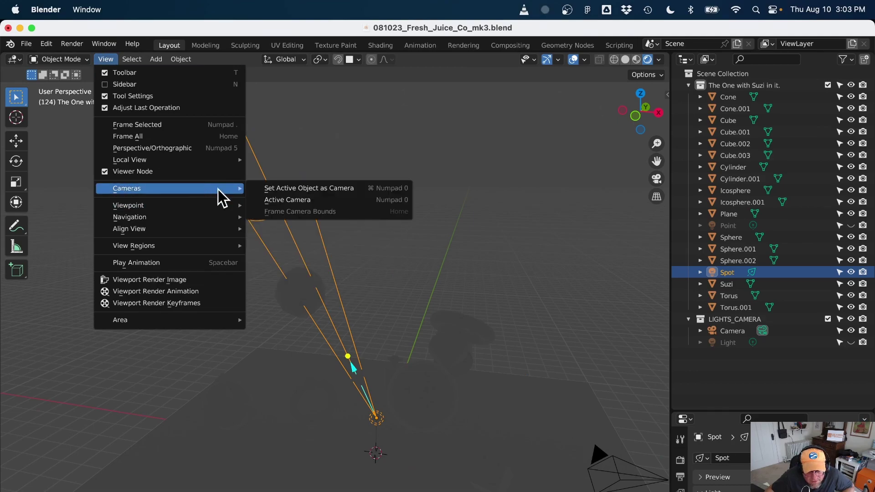
click(329, 188)
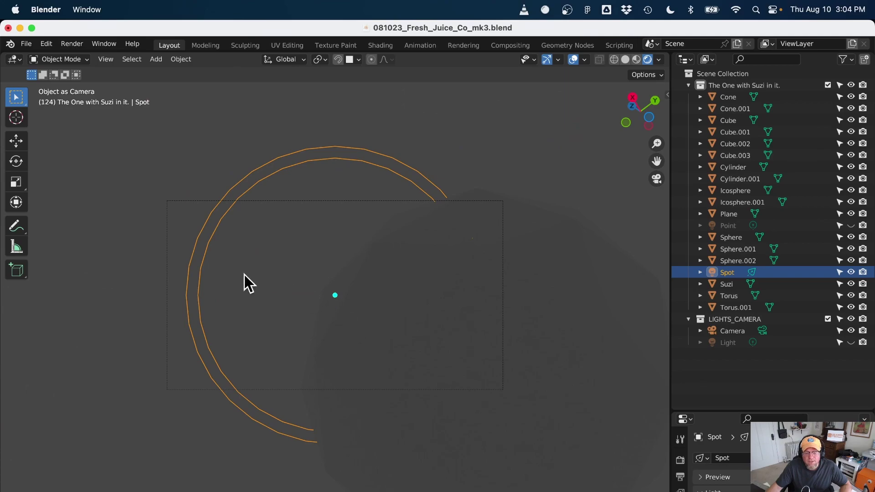
middle_drag(263, 295, 288, 295)
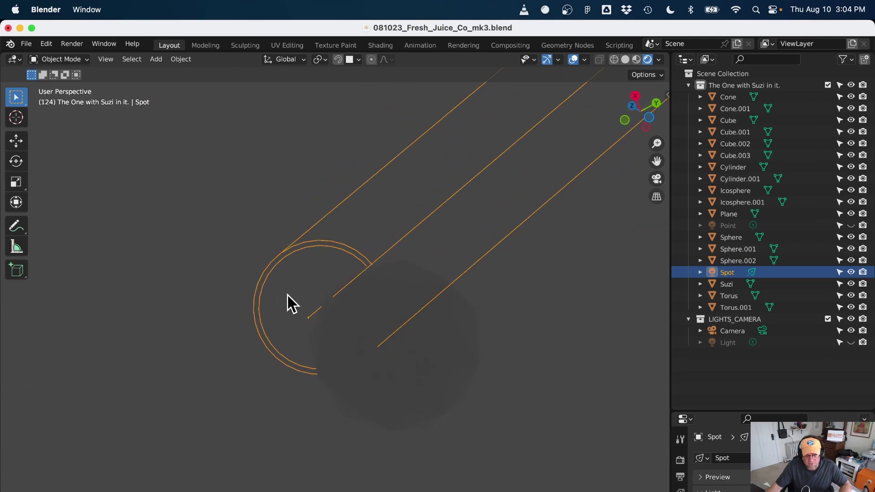
key(r)
key(Escape)
middle_drag(492, 313, 385, 359)
scroll(385, 359, down, 5)
scroll(386, 359, up, 4)
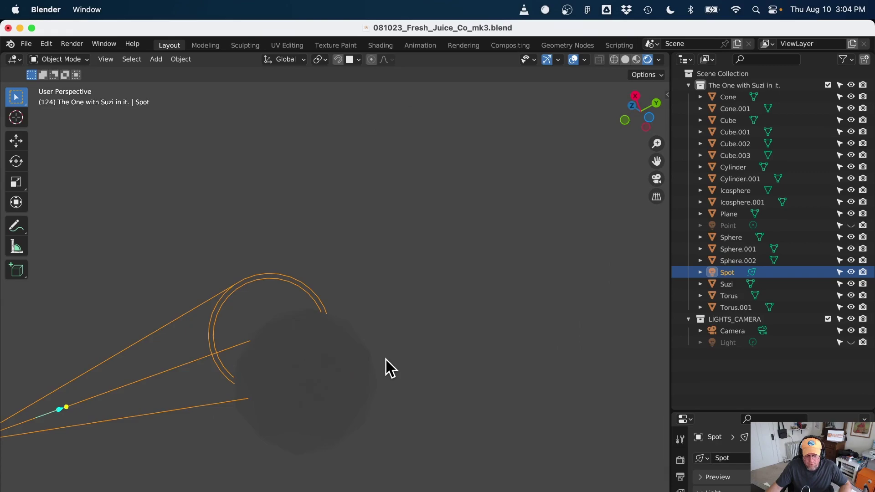
click(131, 60)
mouse_move(106, 59)
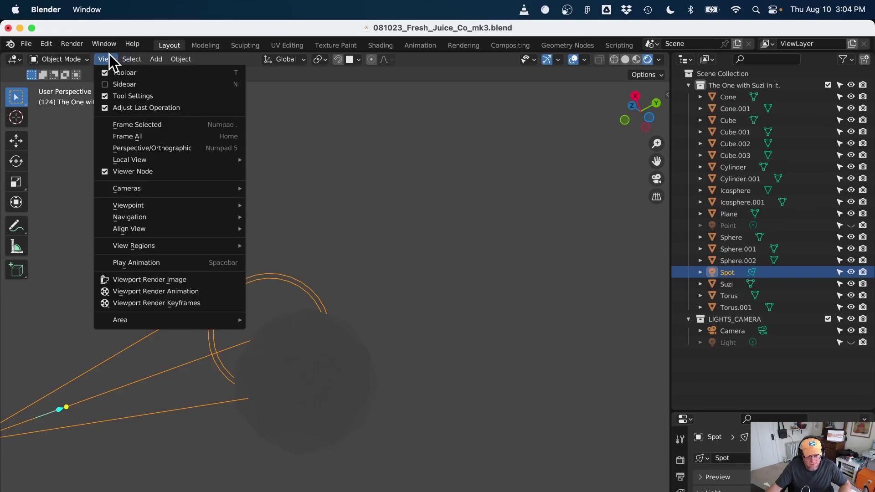
mouse_move(132, 187)
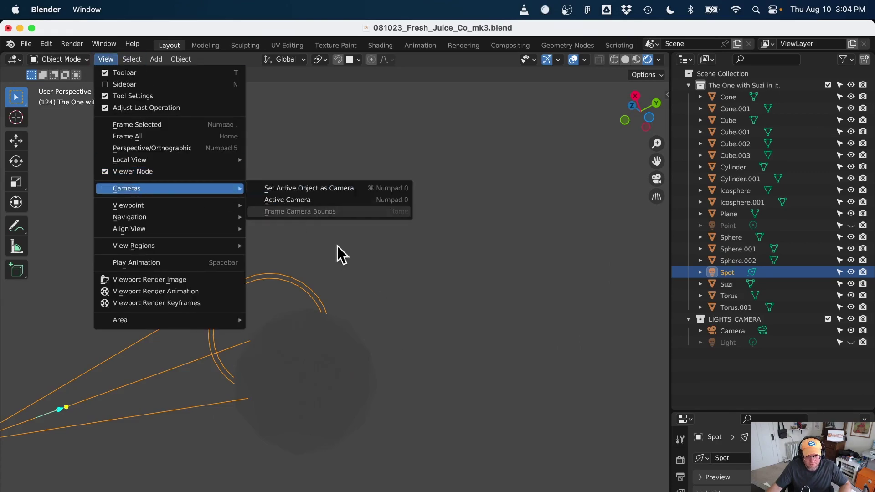
click(359, 306)
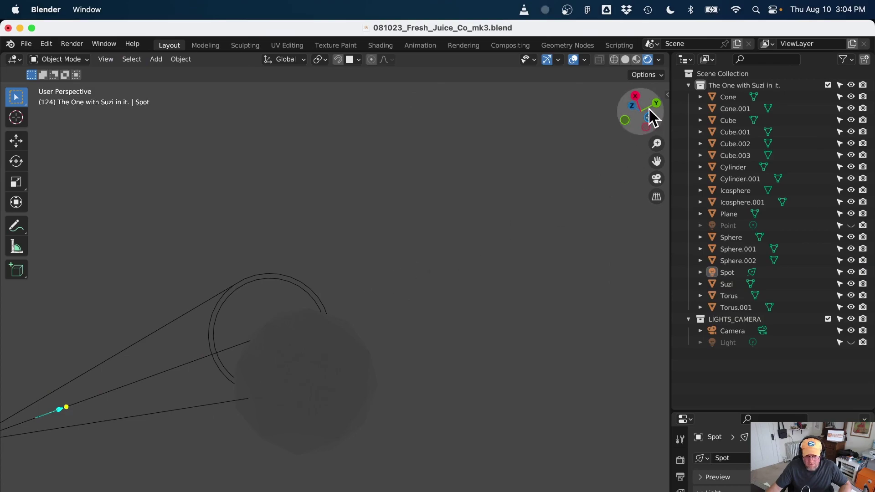
Step: View the scene from the top, switch the viewport to Material Preview shading and orbit back to a perspective view
click(632, 106)
scroll(387, 324, up, 3)
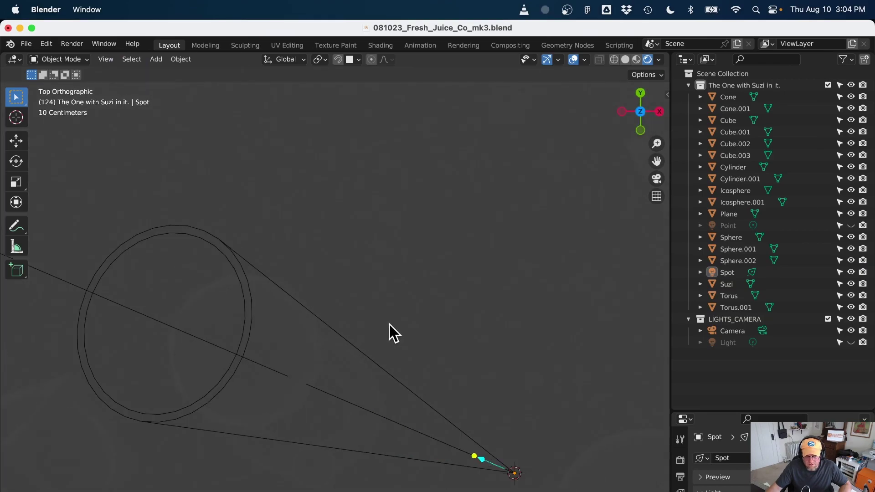
scroll(390, 324, down, 2)
click(636, 59)
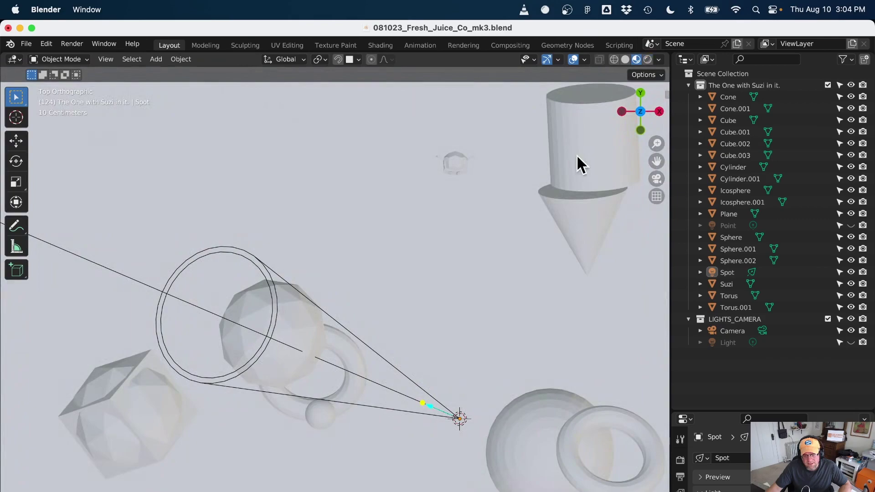
middle_drag(482, 377, 322, 313)
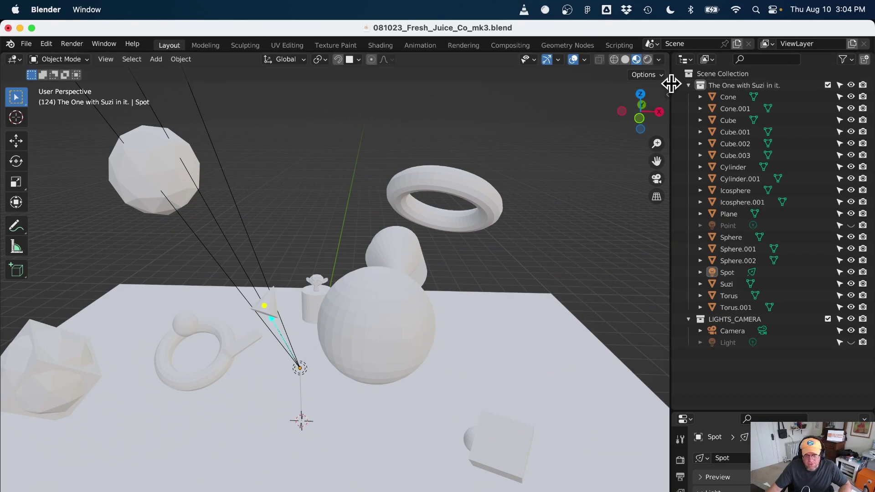
Step: Select the Camera in the LIGHTS_CAMERA collection and toggle the active camera view to check which object it looks through
click(730, 332)
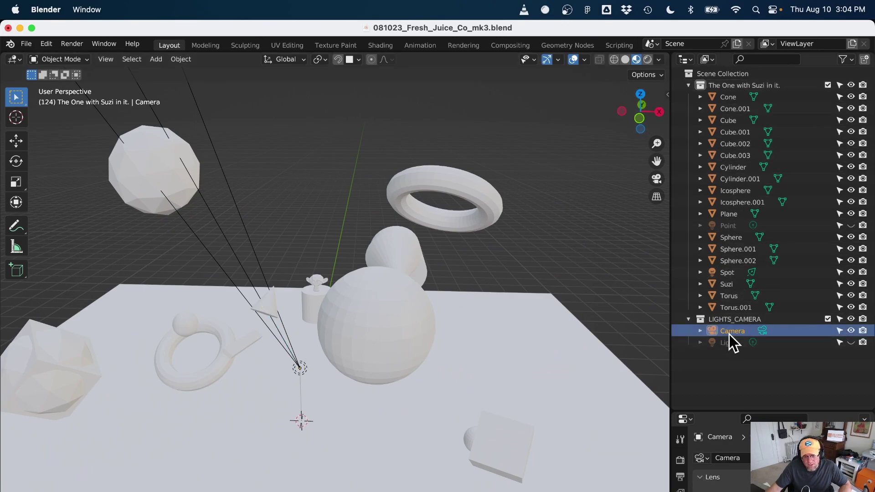
middle_drag(465, 372, 296, 210)
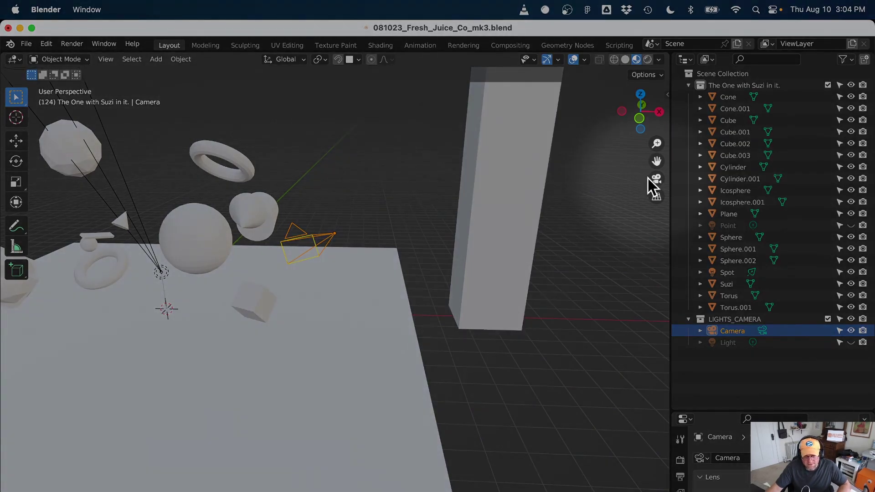
click(656, 179)
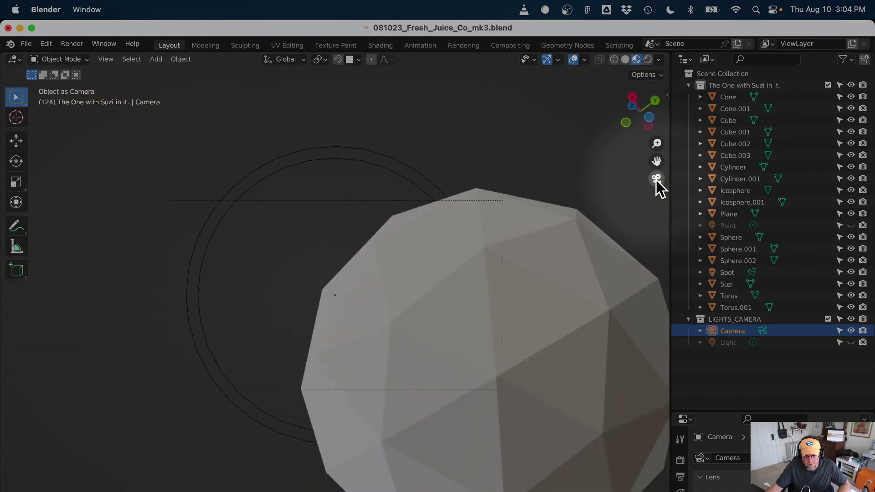
click(656, 179)
click(656, 179)
click(657, 178)
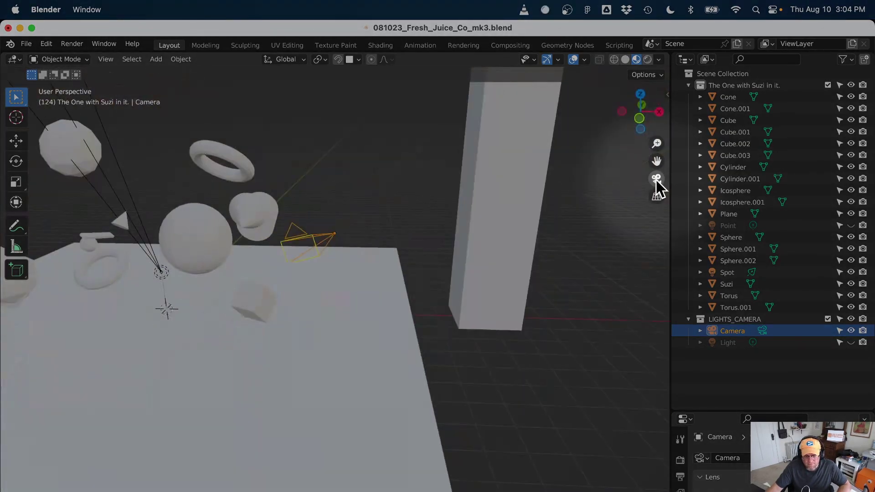
Step: Set the Camera object as the active camera and look through it
click(106, 59)
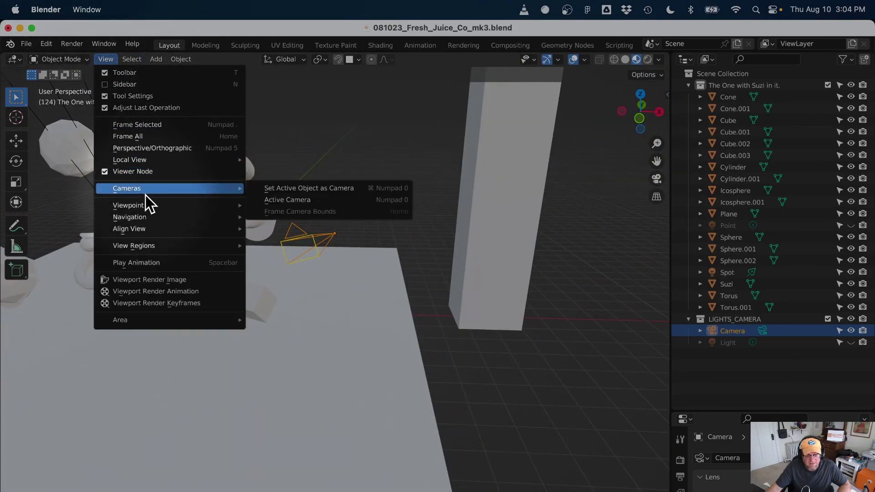
mouse_move(149, 190)
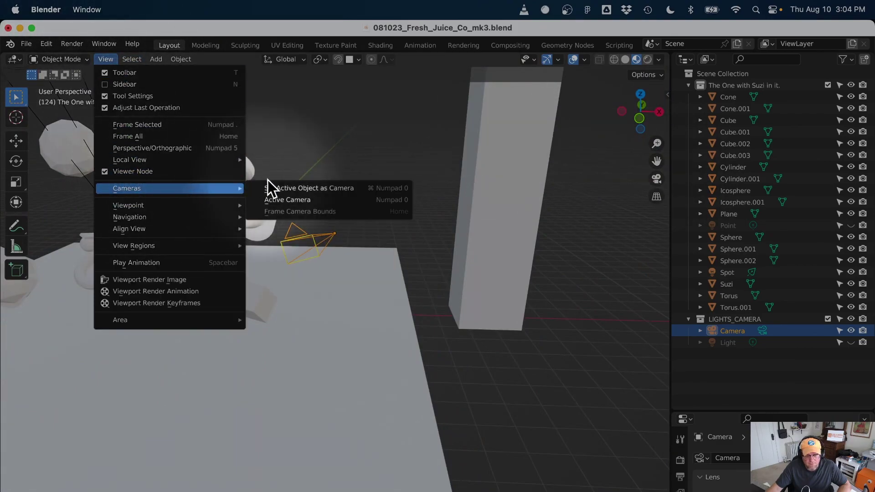
click(290, 188)
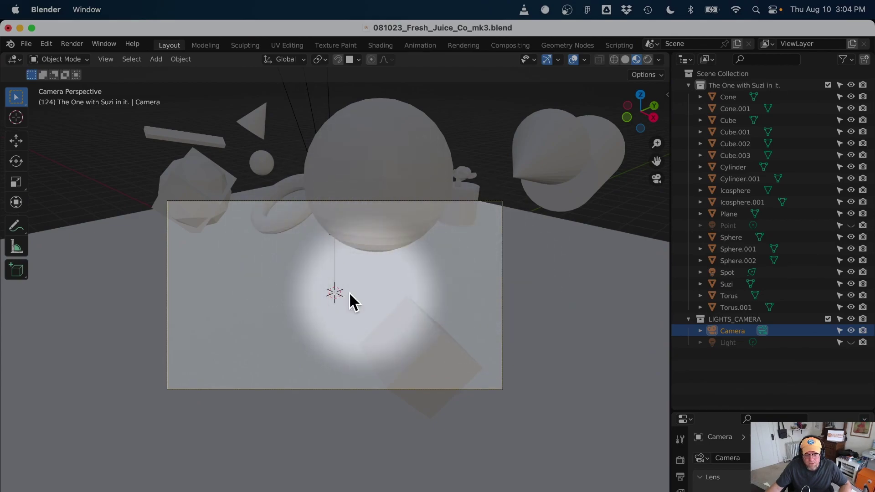
key(ctrl)
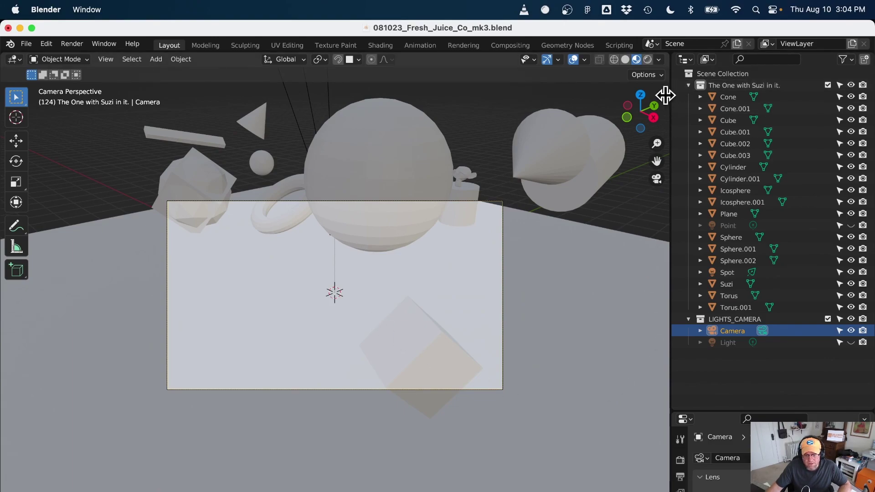
key(ctrl)
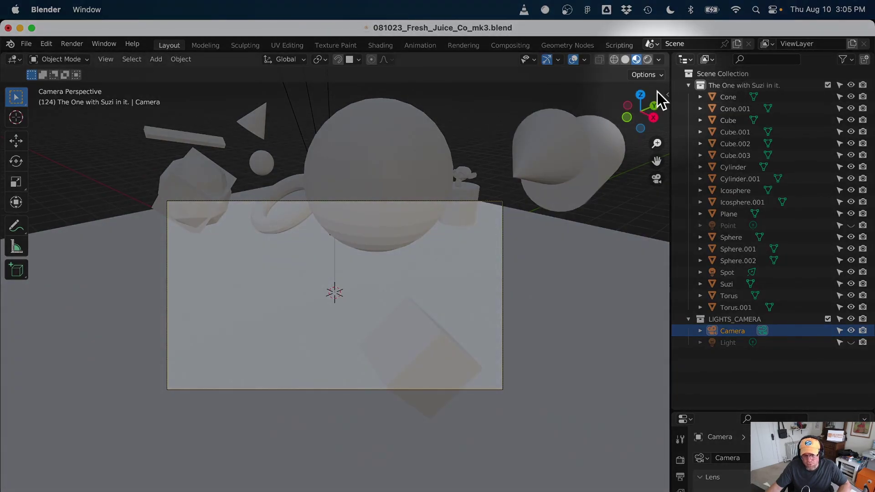
Step: Lock the camera to the view and orbit to reframe the camera with the large sphere inside its frame
key(n)
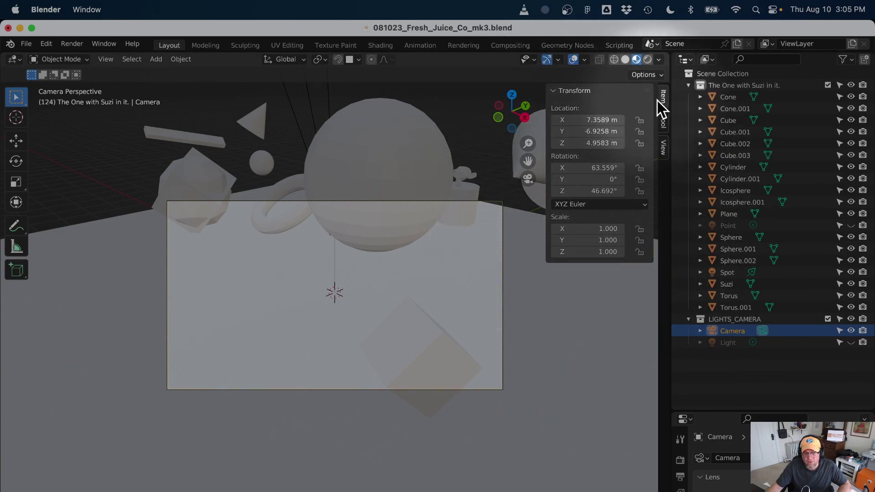
click(662, 151)
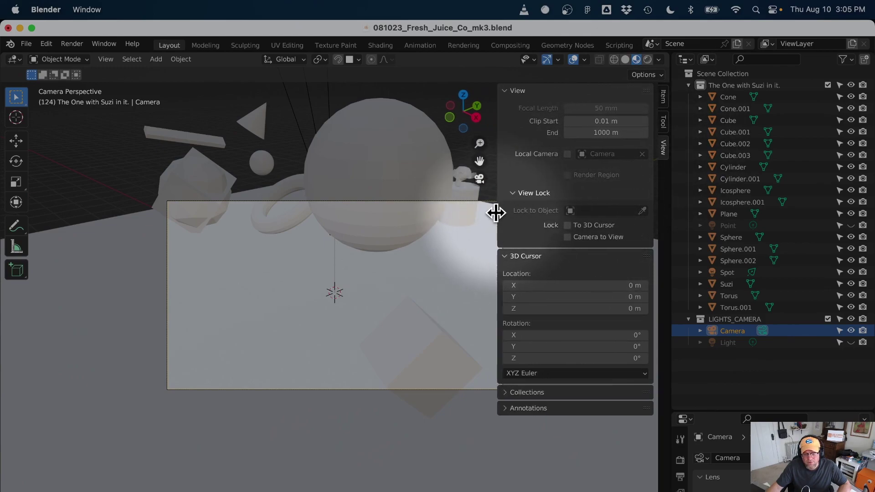
drag(496, 213, 493, 213)
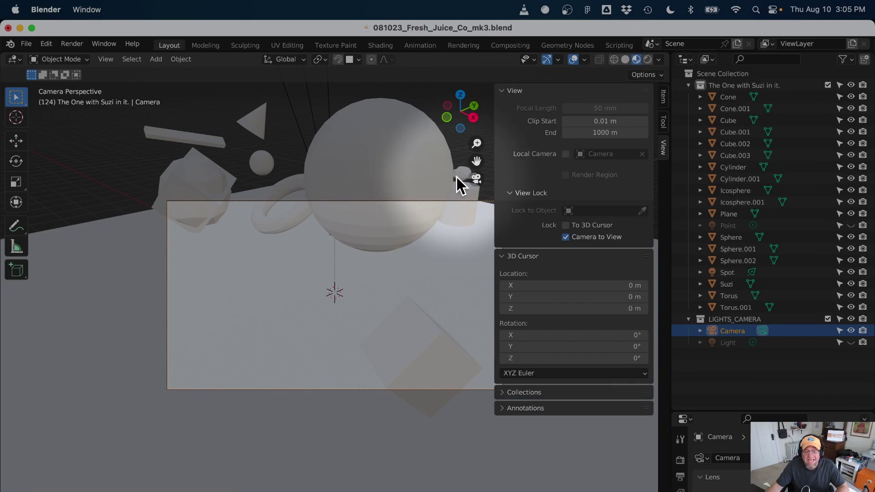
key(n)
middle_drag(456, 253, 443, 228)
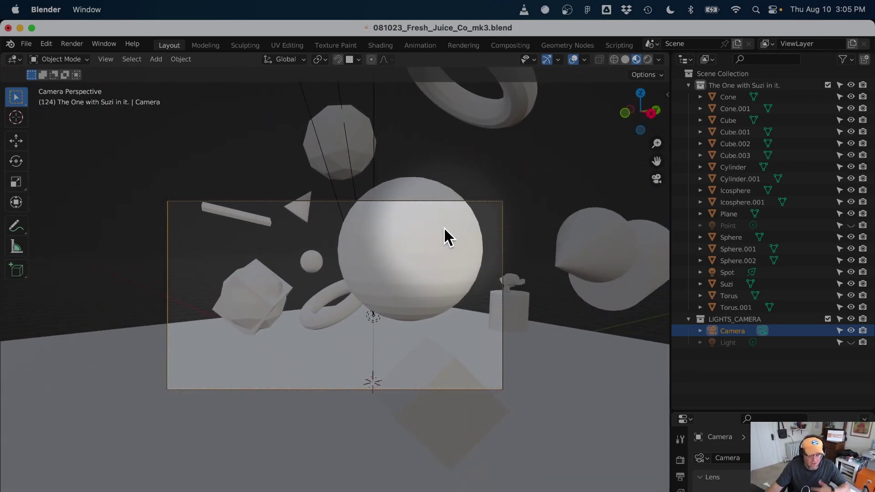
Step: Turn off the Camera to View lock and hide the sidebar
key(n)
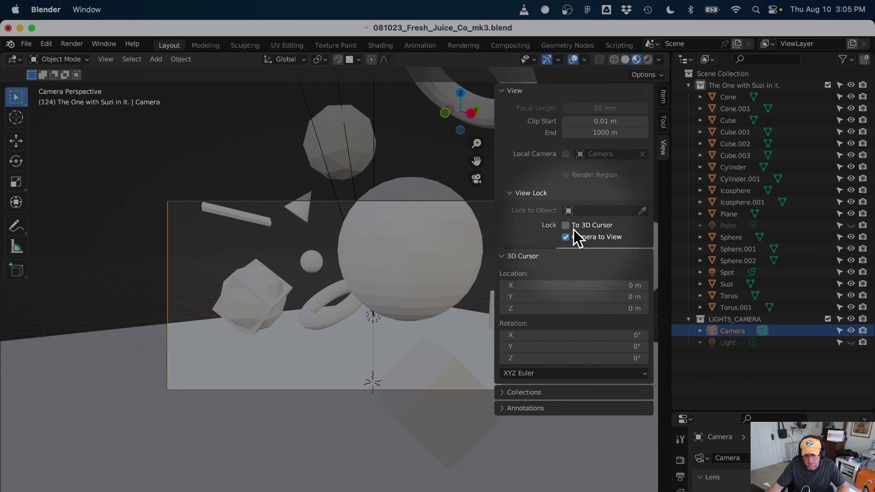
click(565, 237)
key(n)
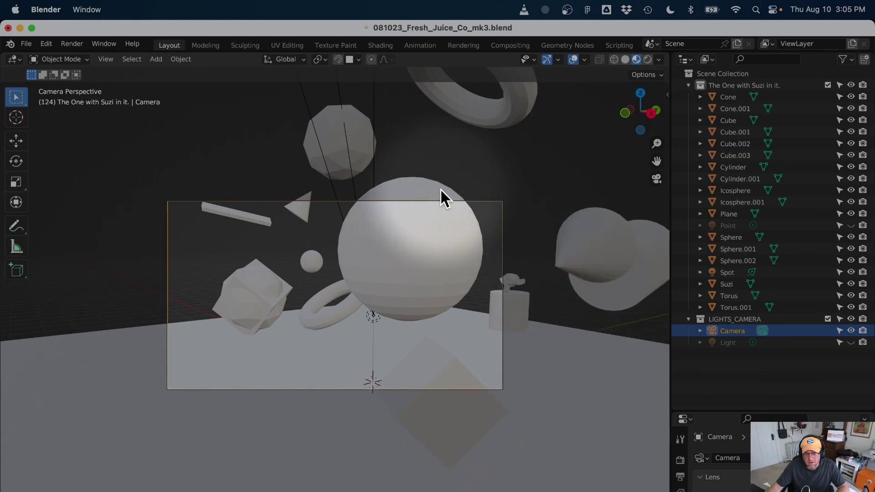
Step: Select the spot light and set it as the active camera to look through it
click(375, 146)
click(355, 180)
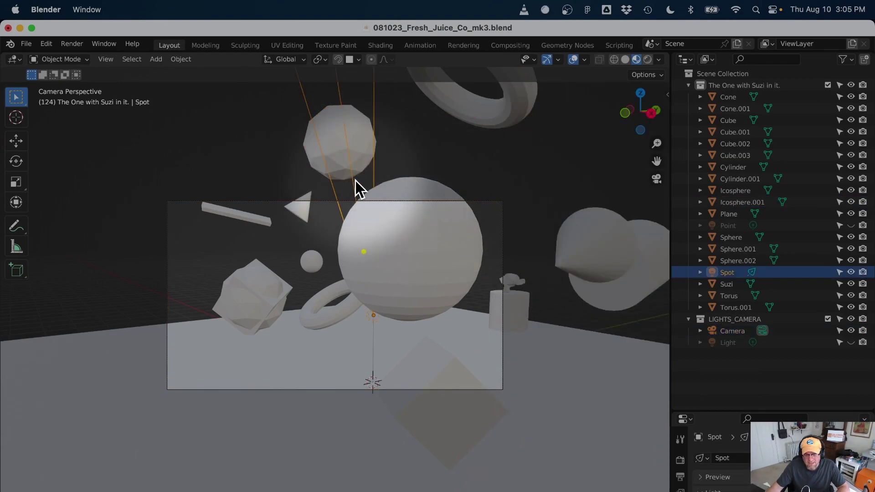
click(107, 60)
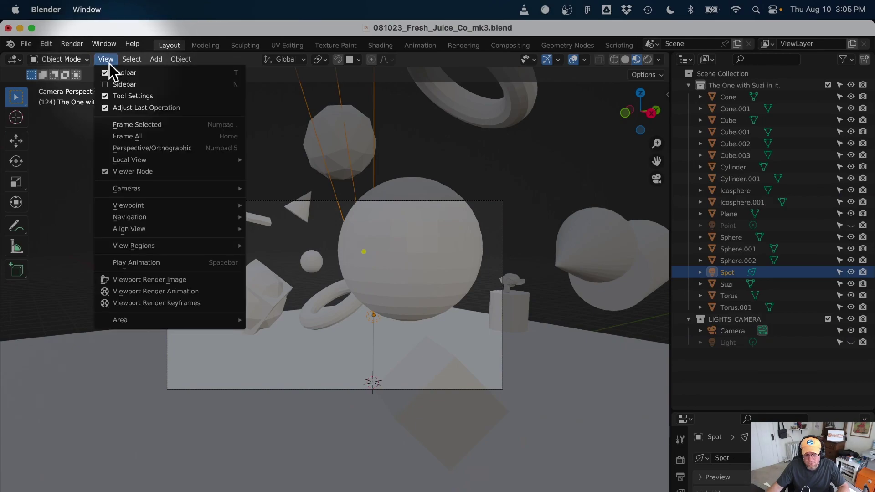
mouse_move(130, 187)
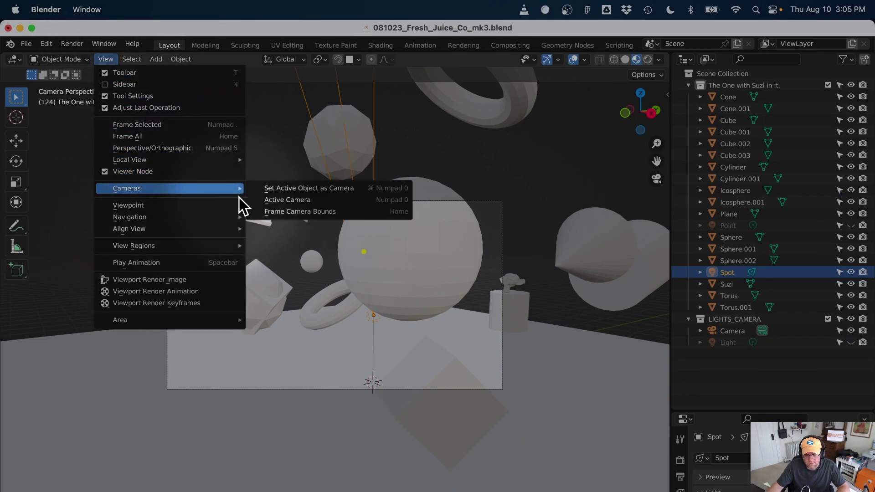
click(316, 187)
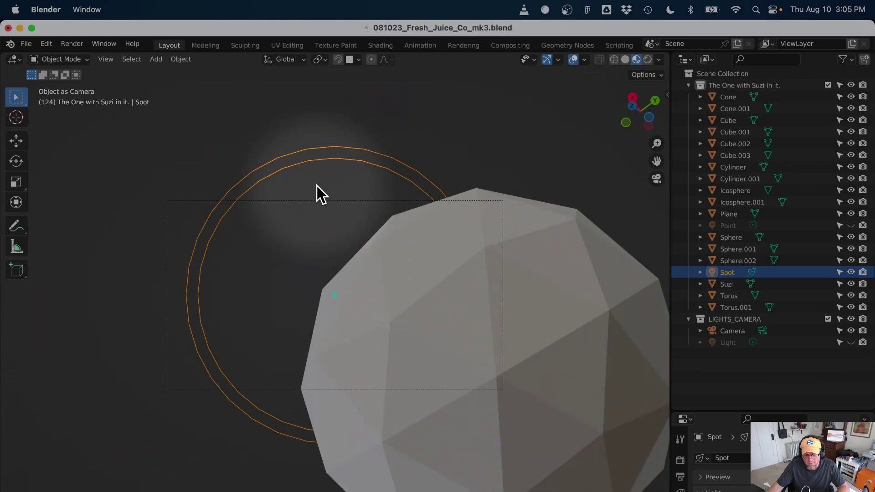
Step: Enable the Camera to View lock and re-aim the spot light until the faceted sphere is centred in its view
click(666, 95)
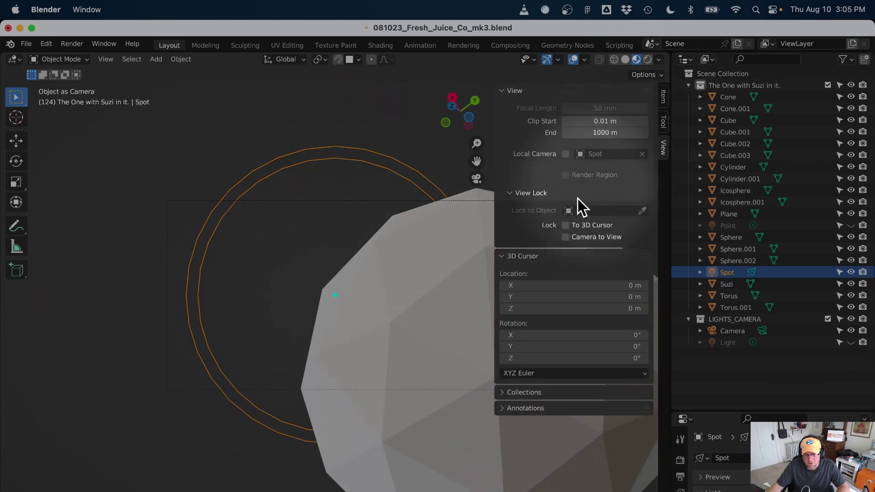
click(565, 237)
key(n)
middle_drag(561, 235, 505, 278)
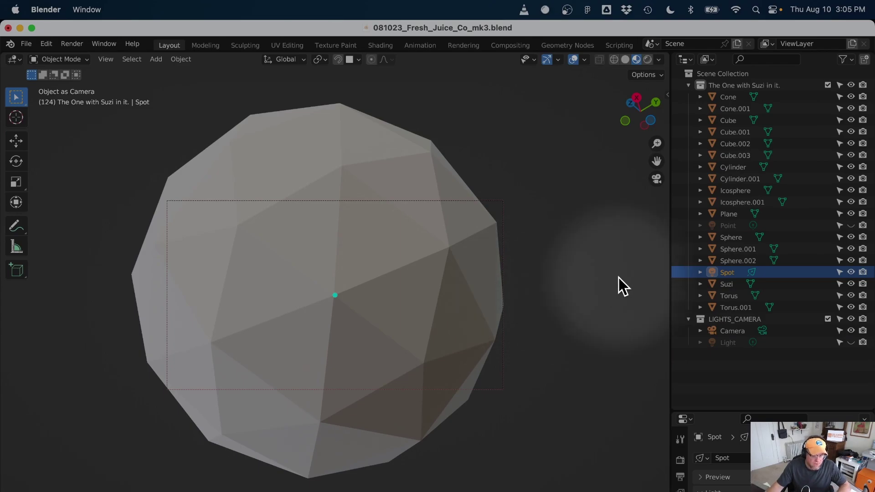
Step: Switch the viewport to Rendered shading and leave the light's view to see the spot light's cone and the faceted sphere from outside
drag(619, 277, 649, 60)
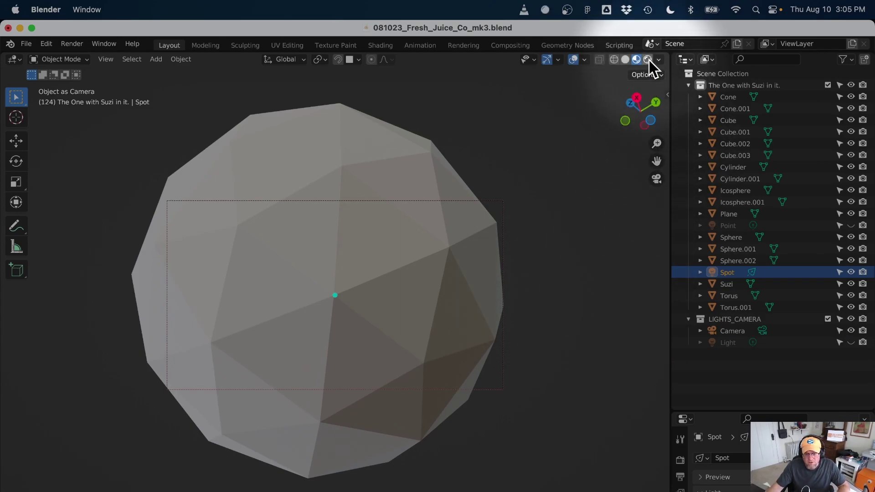
click(648, 60)
click(656, 180)
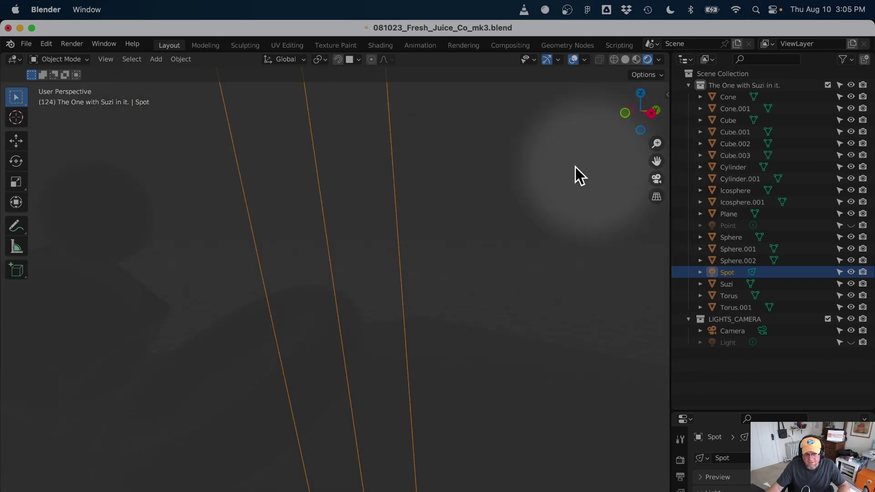
scroll(450, 303, down, 3)
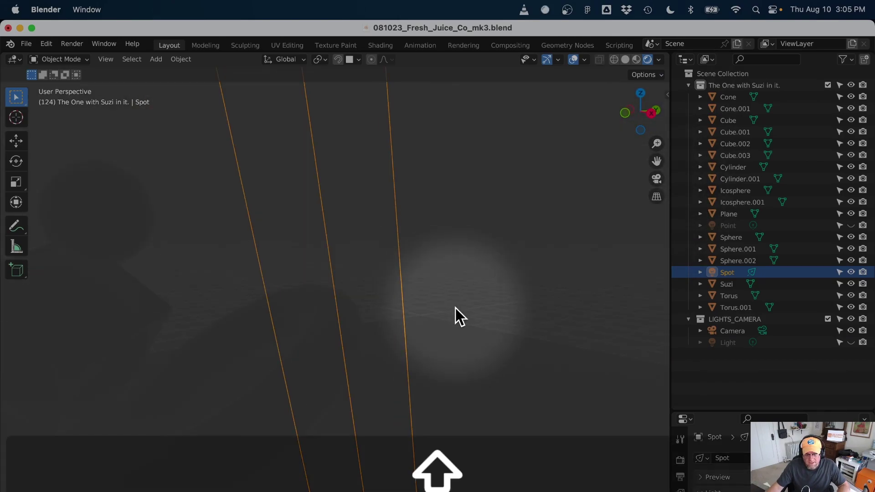
scroll(458, 302, down, 2)
scroll(458, 302, up, 1)
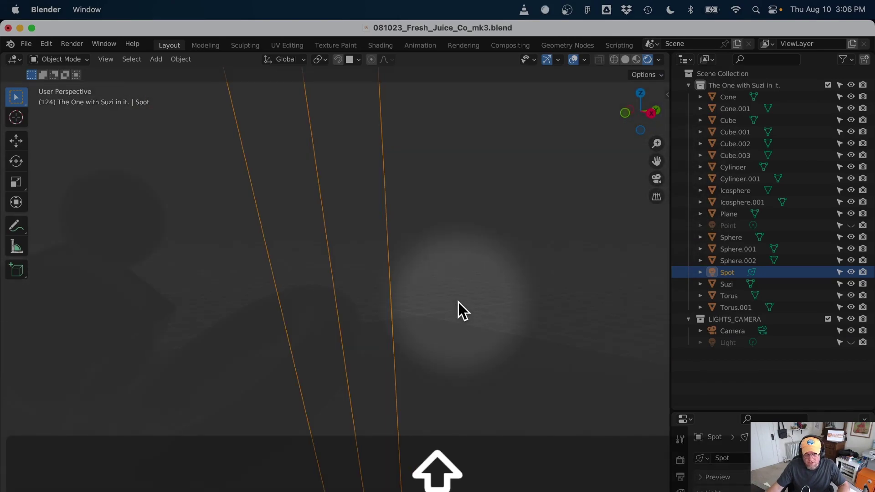
drag(668, 242, 593, 302)
scroll(592, 302, down, 3)
middle_drag(592, 302, 504, 302)
scroll(478, 295, down, 3)
scroll(478, 296, down, 3)
scroll(473, 315, down, 2)
key(shift+t)
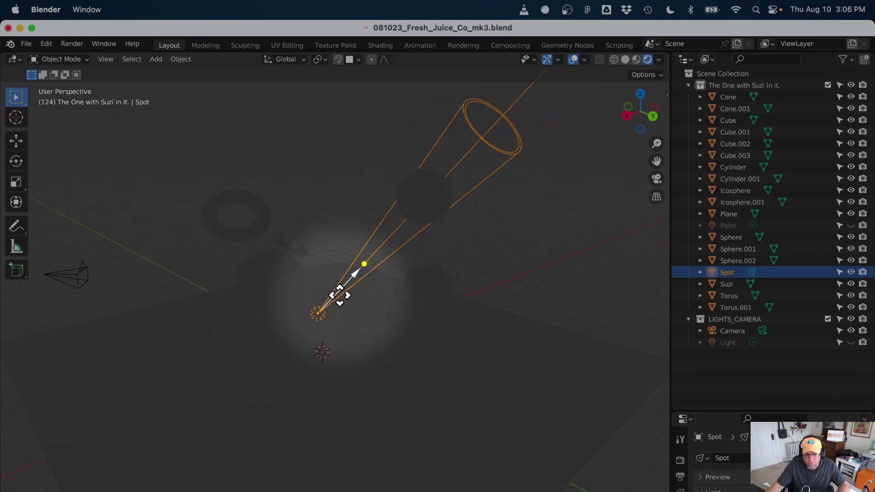
right_click(313, 319)
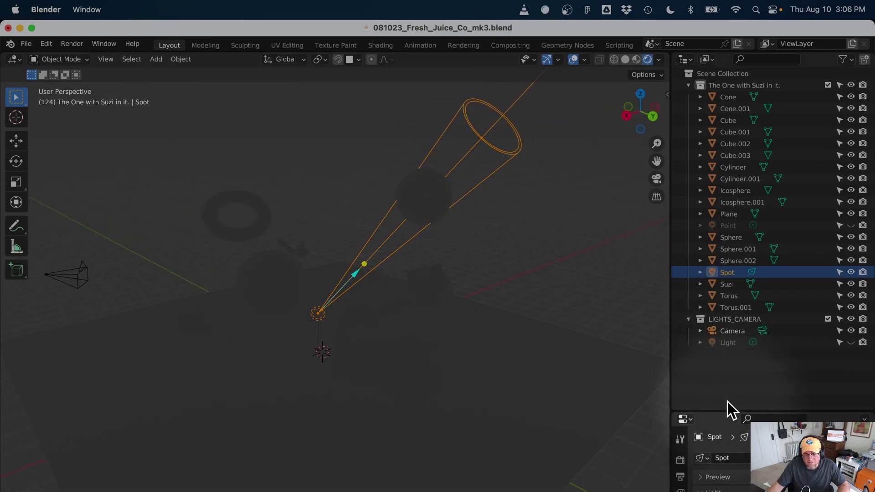
Step: Enlarge the Properties editor and set the spot light's power to 1000 W
drag(728, 411, 765, 208)
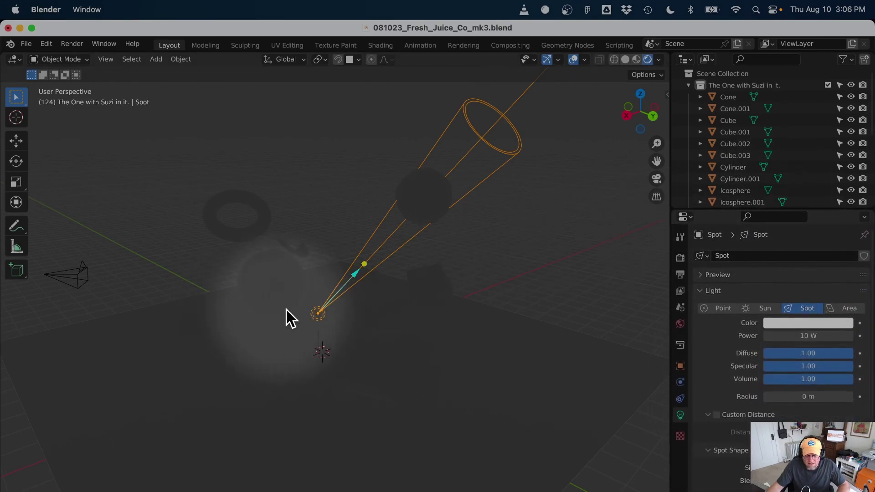
drag(362, 273, 787, 337)
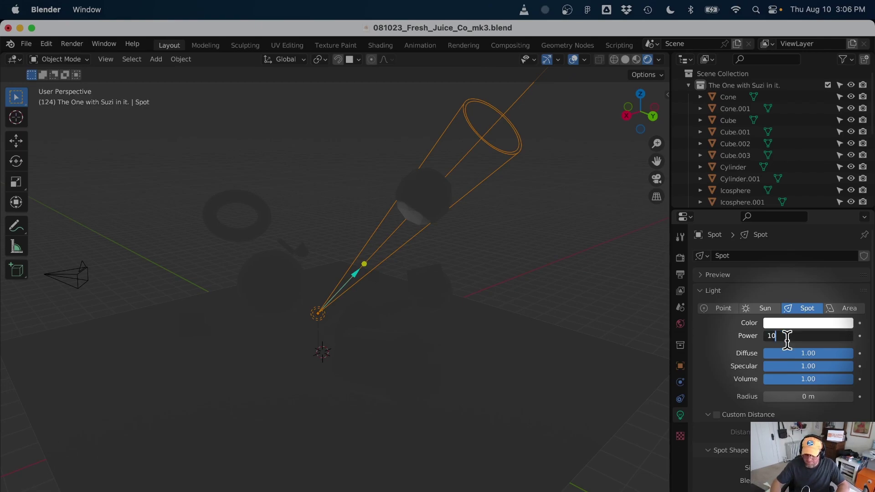
middle_drag(494, 359, 352, 250)
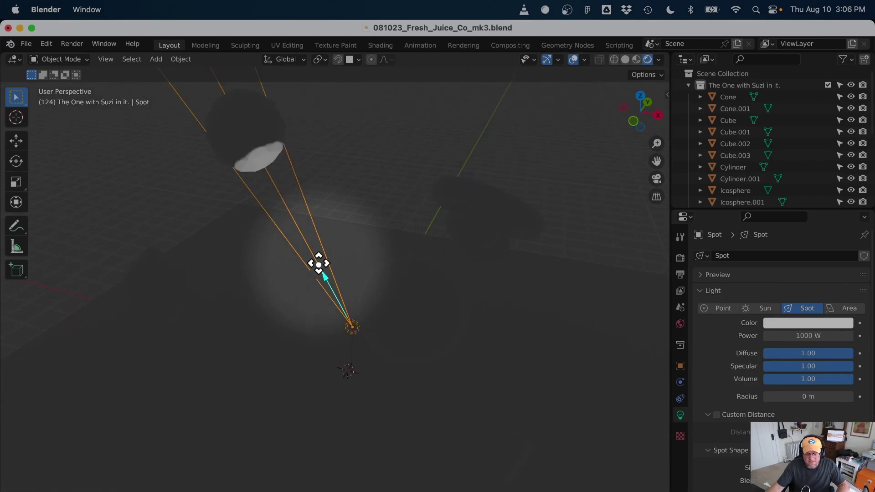
drag(319, 263, 268, 155)
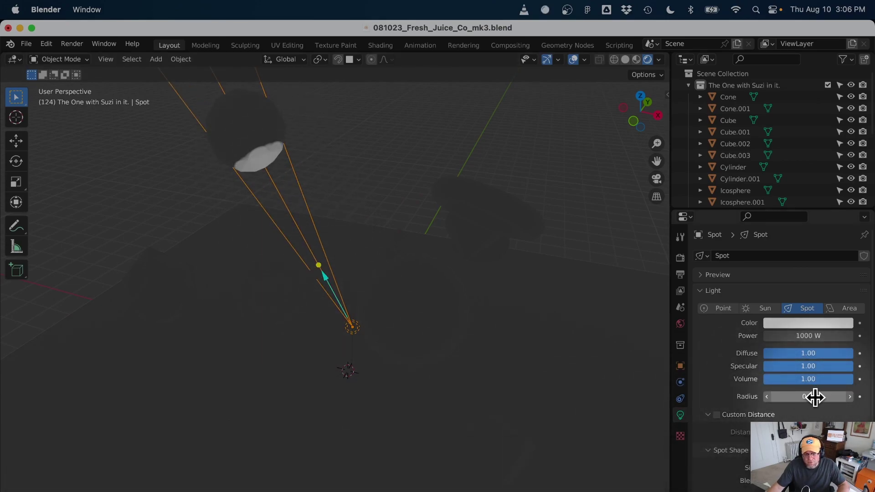
Step: Set the spot shape's size to 17.8° and its blend to 0.374, temporarily showing the cone to check it
scroll(766, 400, down, 5)
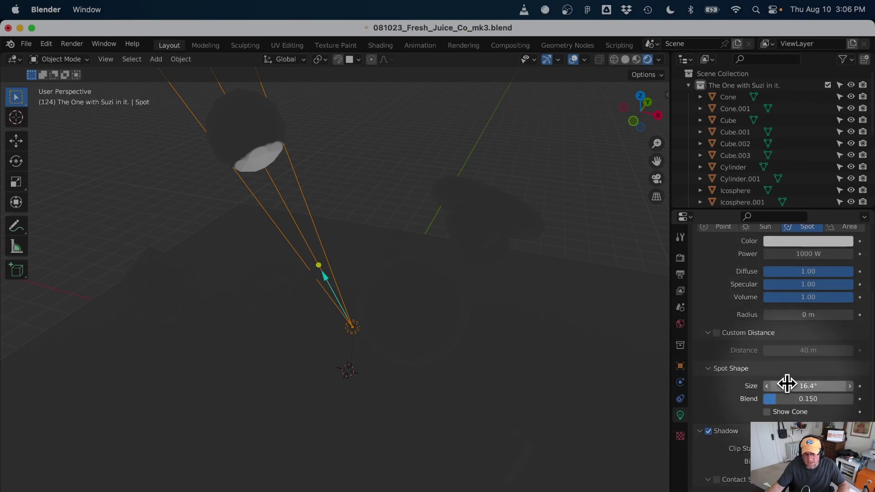
mouse_move(781, 385)
mouse_down()
mouse_move(847, 386)
mouse_move(771, 386)
mouse_up()
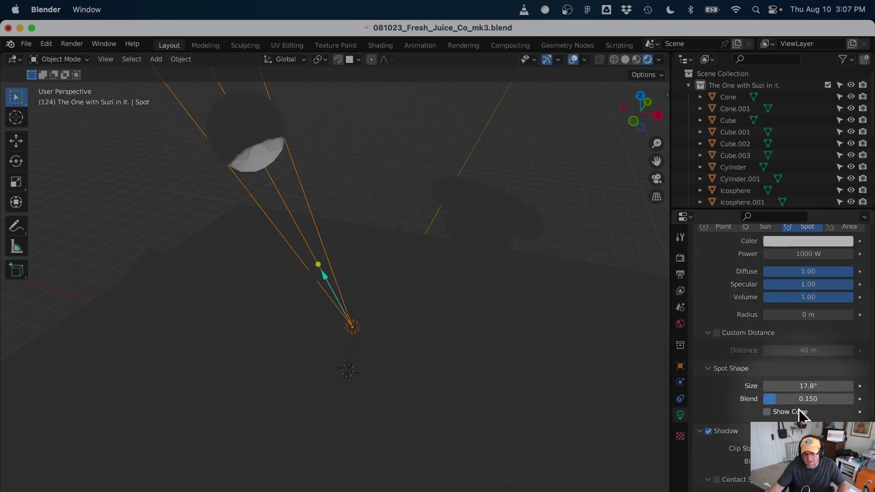
drag(771, 399, 800, 399)
click(768, 412)
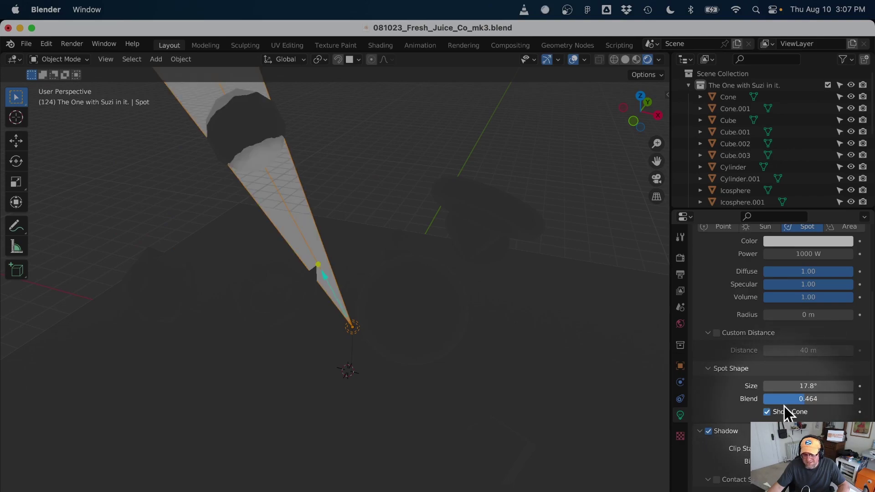
mouse_move(784, 401)
mouse_down()
mouse_move(751, 401)
mouse_move(853, 399)
mouse_move(797, 399)
mouse_up()
click(767, 412)
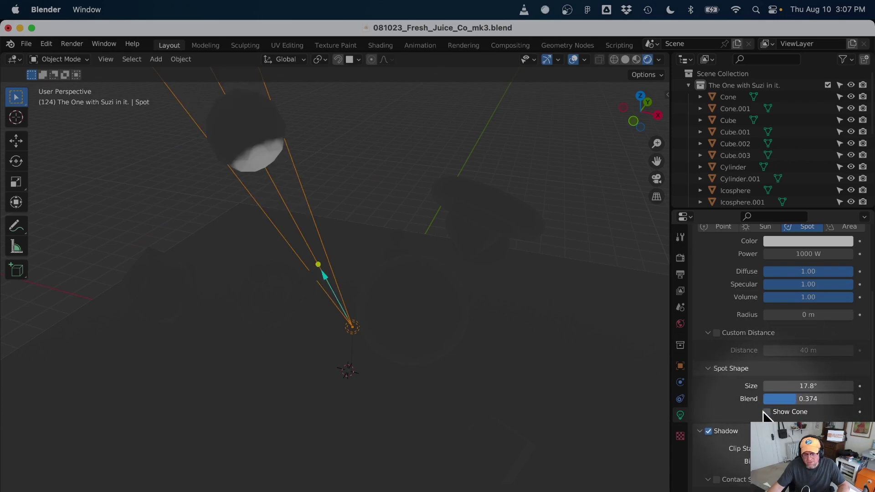
Step: Frame the whole spot cone and floor in the viewport and switch the render engine to Cycles
key(shift+t)
scroll(436, 318, down, 2)
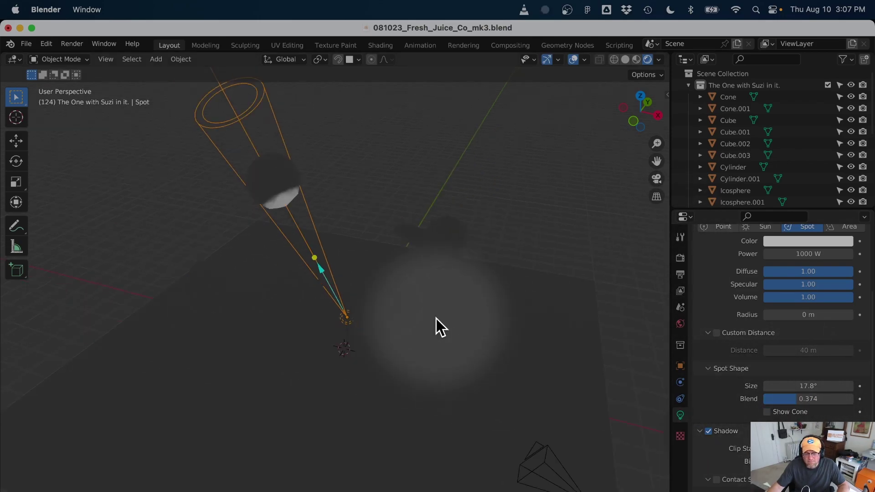
mouse_move(477, 333)
middle_down()
mouse_move(413, 306)
mouse_move(508, 292)
mouse_move(531, 297)
mouse_move(492, 334)
middle_up()
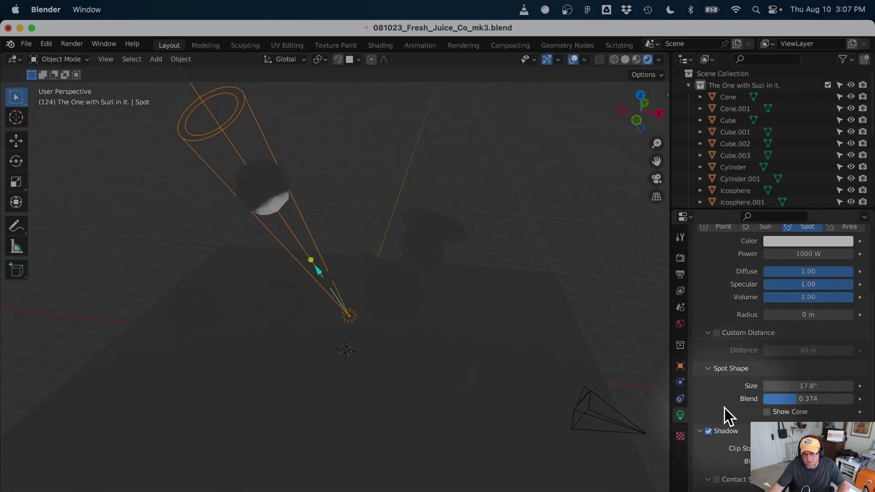
click(681, 258)
scroll(698, 292, up, 3)
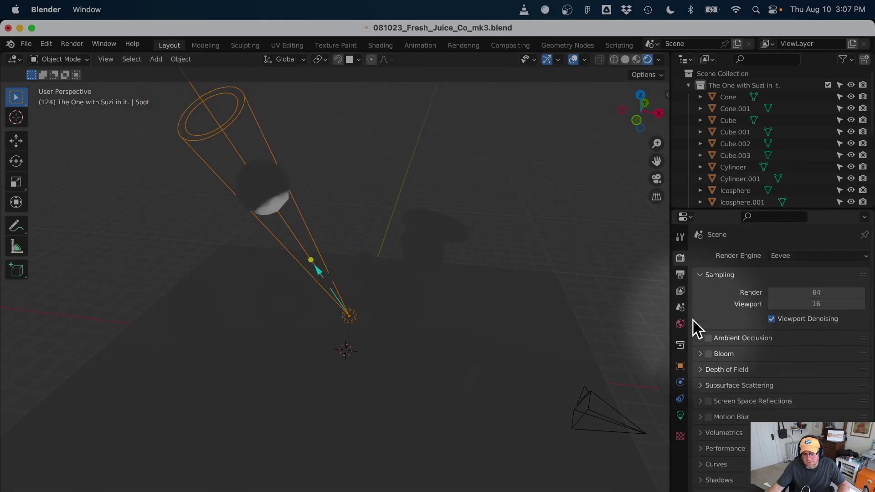
click(785, 257)
click(782, 295)
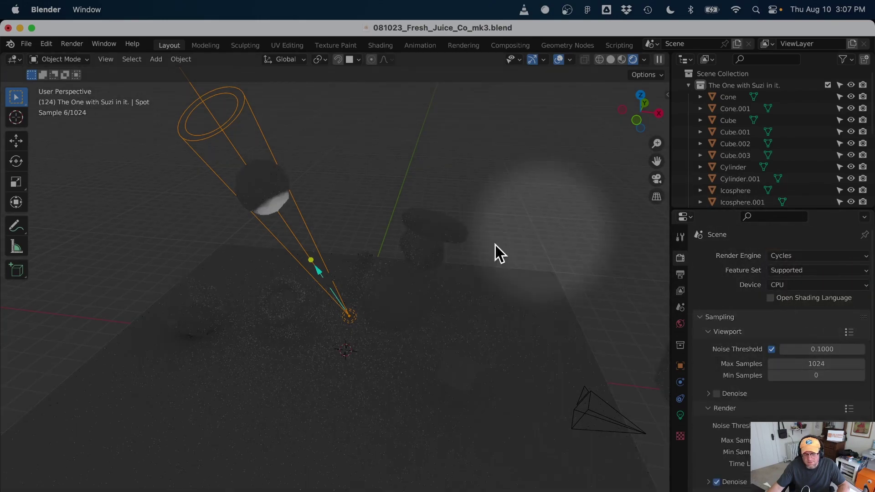
Step: Lower the spot light's beam blend to sharpen the edge of its cone
middle_drag(467, 405, 428, 372)
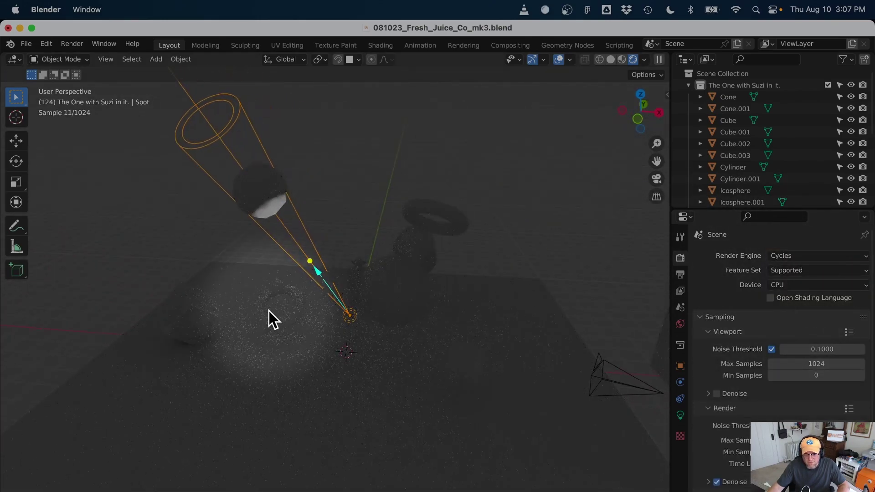
drag(291, 286, 686, 412)
click(681, 413)
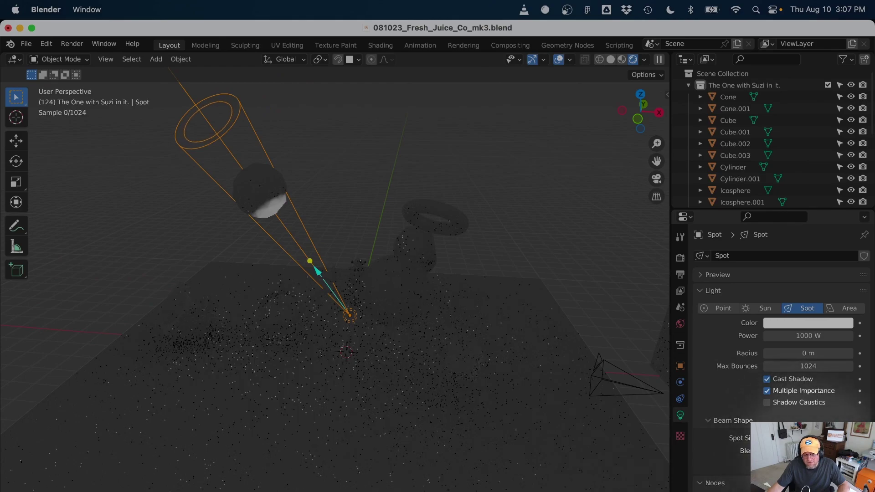
drag(836, 450, 786, 438)
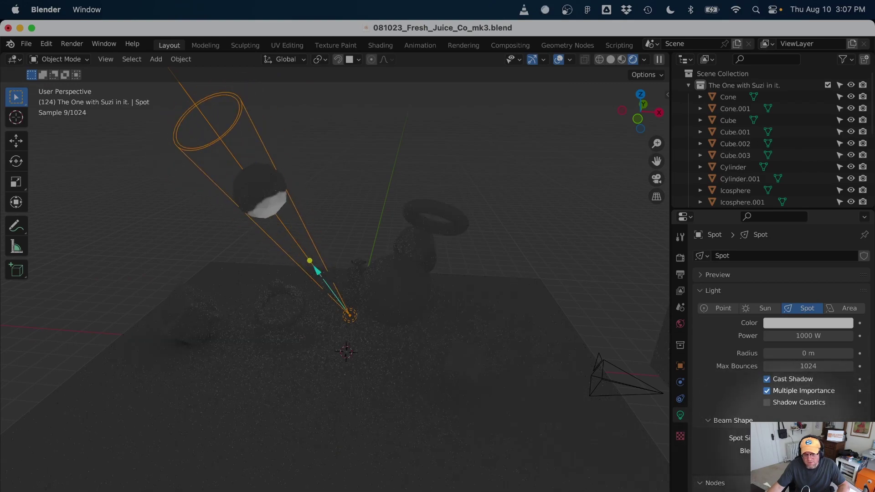
Step: Look through the spot light and re-aim it so its beam falls on the large sphere and the cone in front of it
click(656, 177)
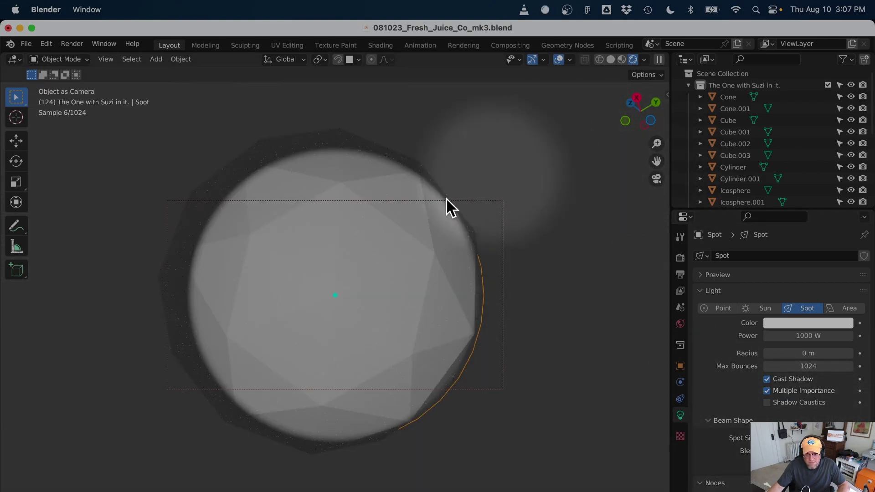
middle_drag(447, 199, 299, 383)
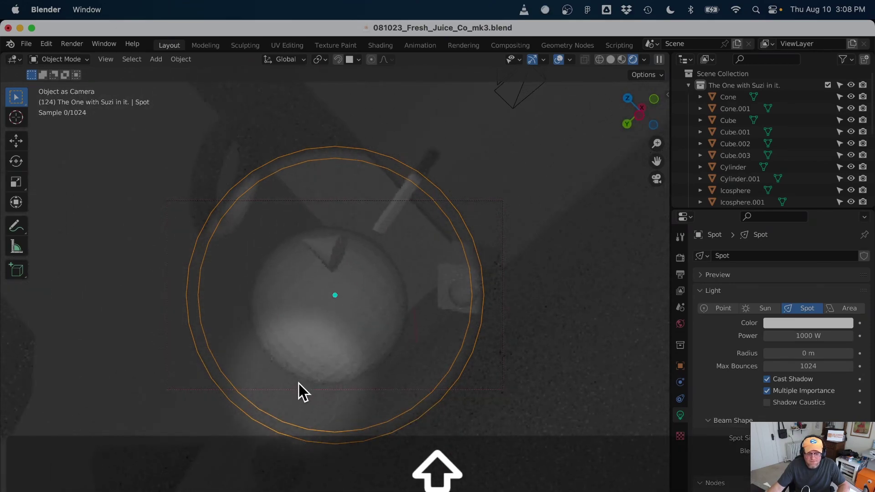
scroll(299, 383, down, 2)
scroll(298, 383, up, 5)
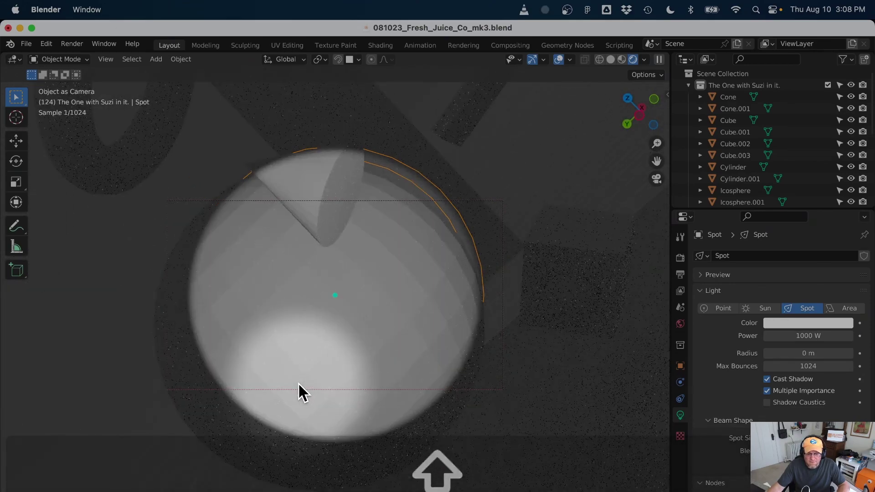
scroll(298, 381, down, 1)
scroll(298, 382, up, 1)
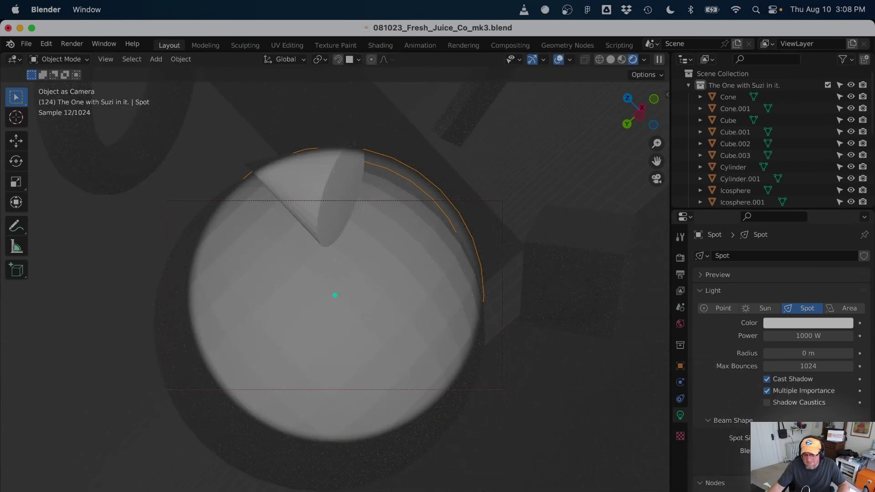
Step: Raise the spot light's blend for a softer beam edge and slightly widen its spot size
drag(775, 450, 857, 450)
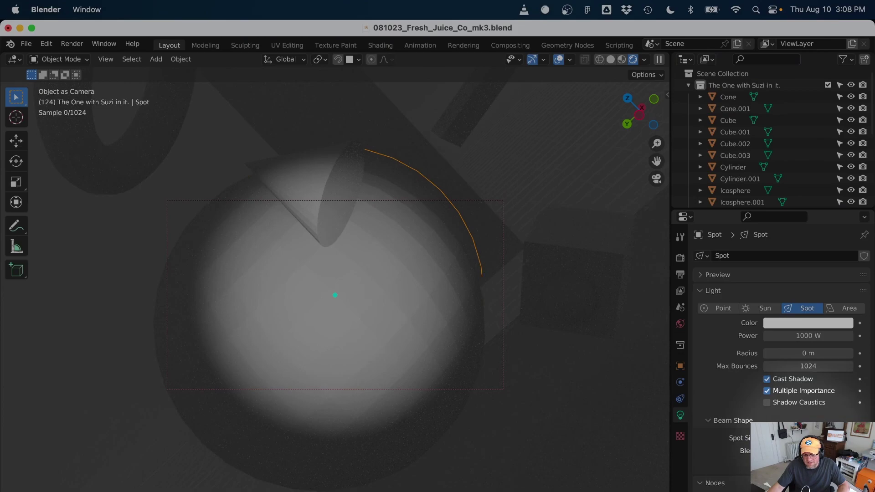
mouse_move(808, 438)
mouse_down()
mouse_move(798, 438)
mouse_move(817, 438)
mouse_up()
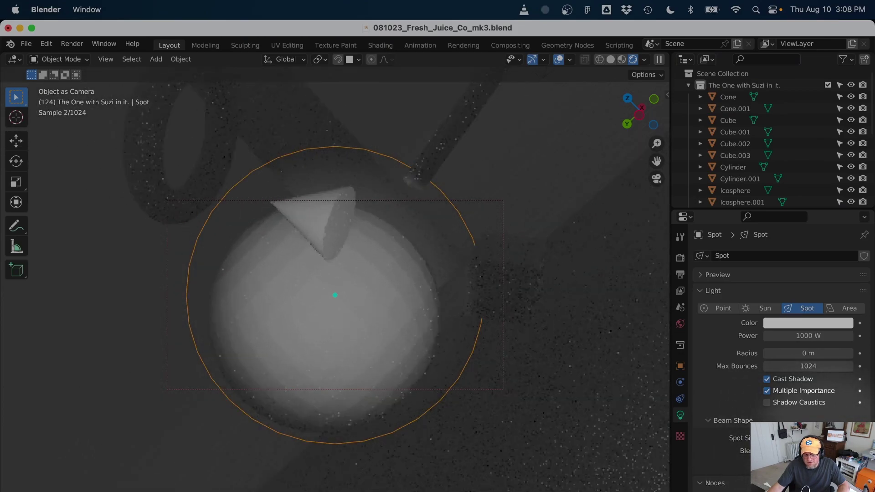
Step: Leave the light's view for the outside perspective and check the Camera to View lock setting
click(659, 179)
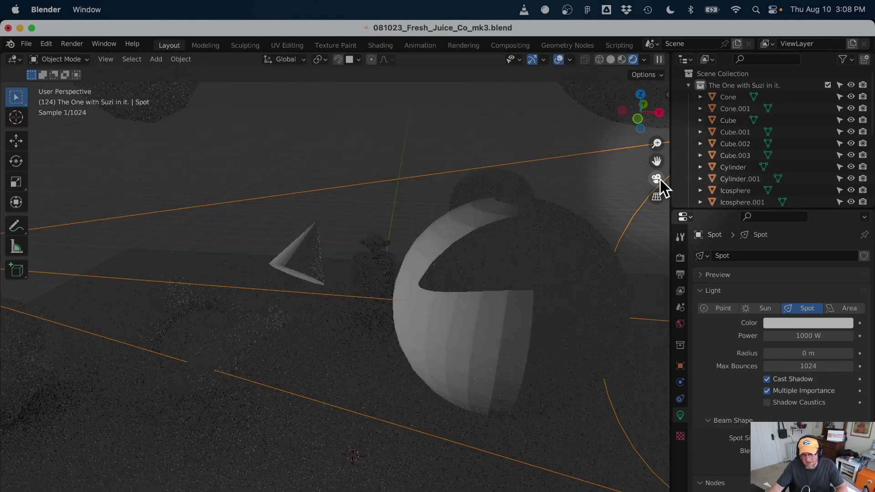
click(667, 94)
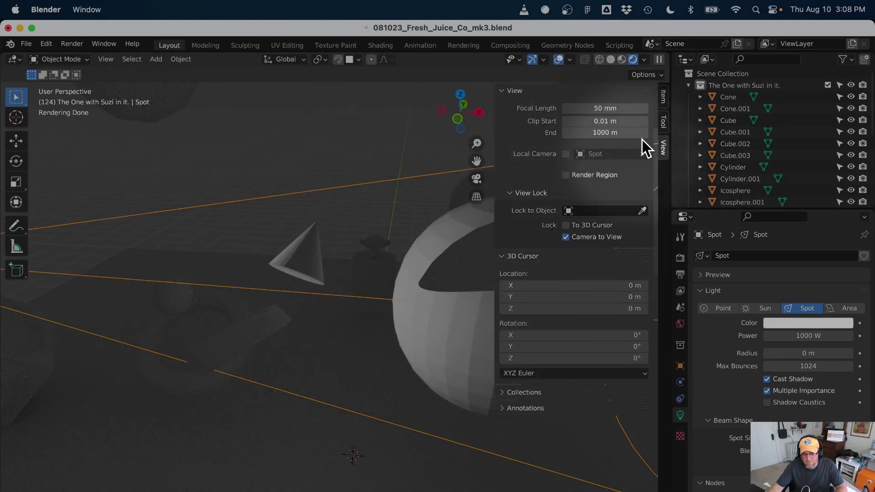
key(n)
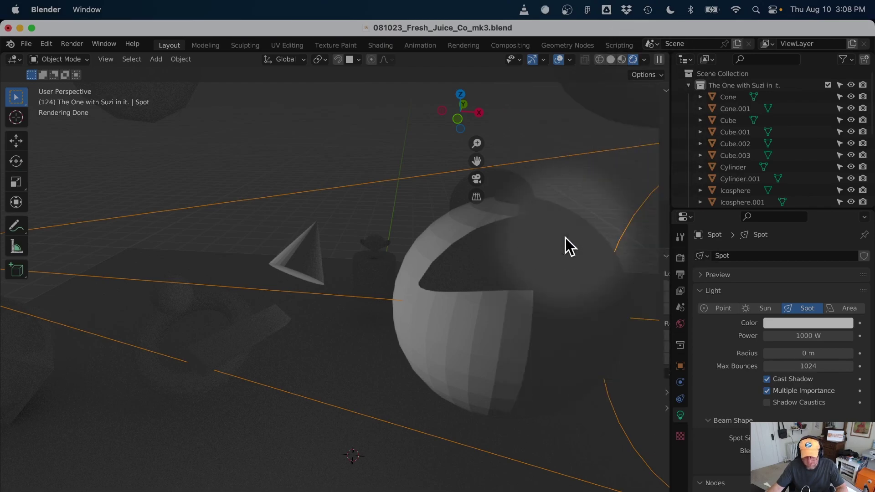